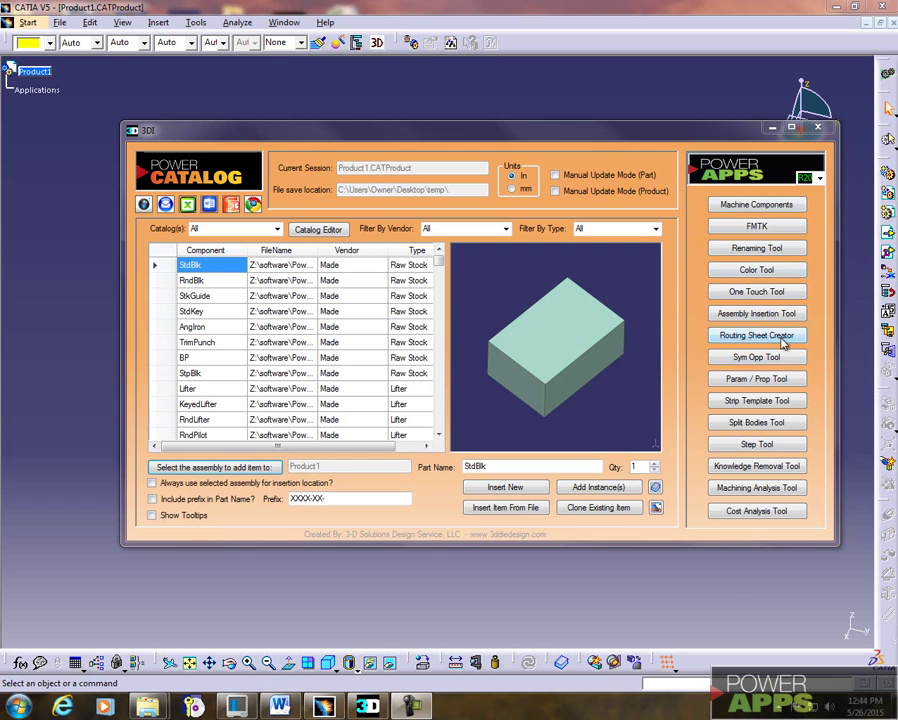
View the Machine Components tool and preview the RndBlk and StkGuide catalog components.
{"action": "left_click", "coordinate": [768, 203]}
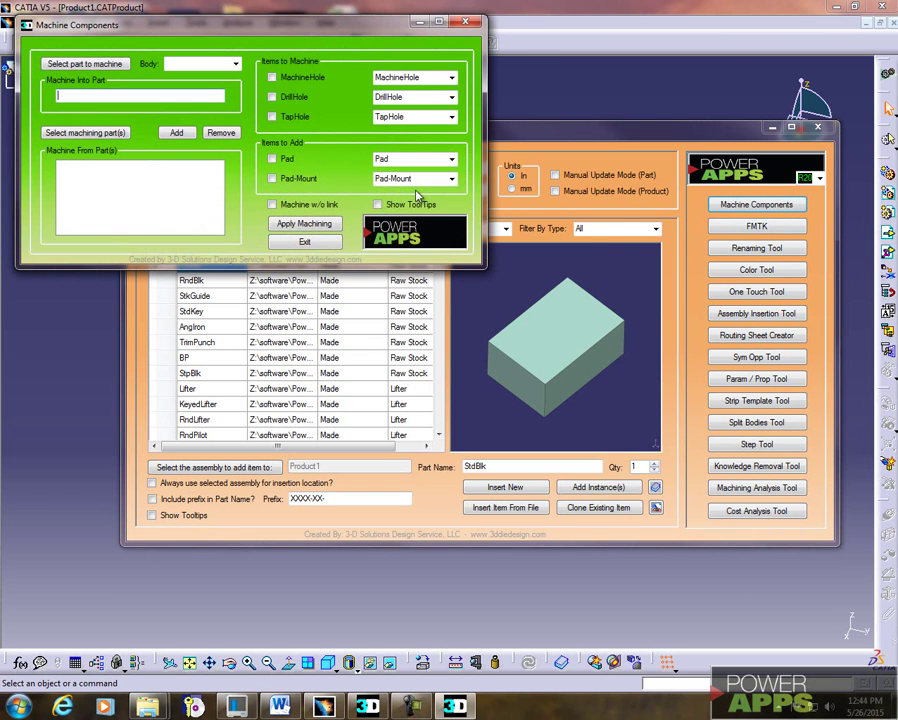
{"action": "left_click", "coordinate": [465, 21]}
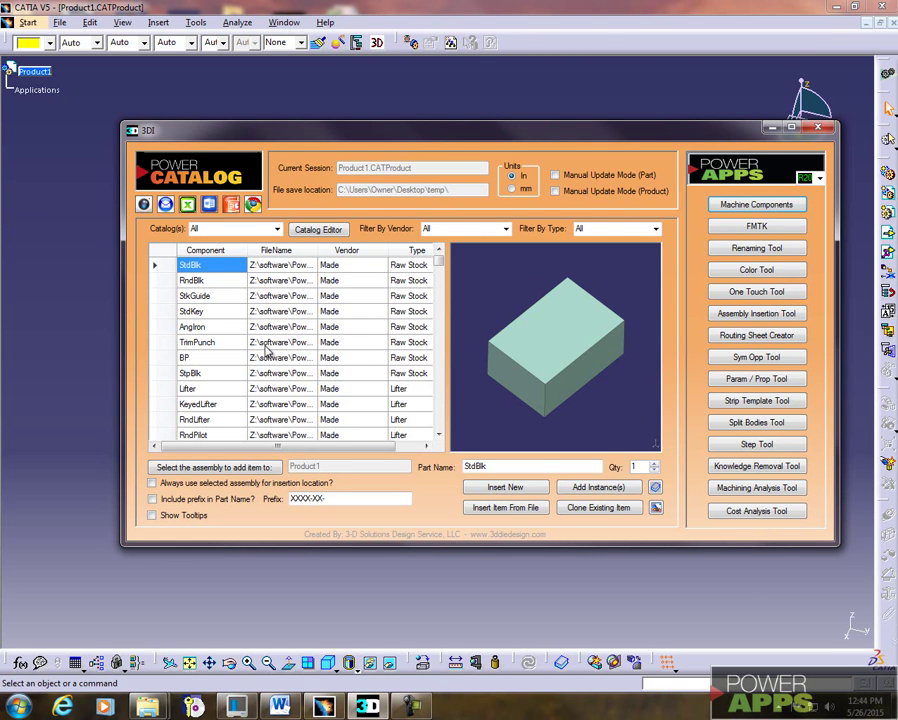
{"action": "left_click", "coordinate": [200, 281]}
{"action": "left_click", "coordinate": [218, 297]}
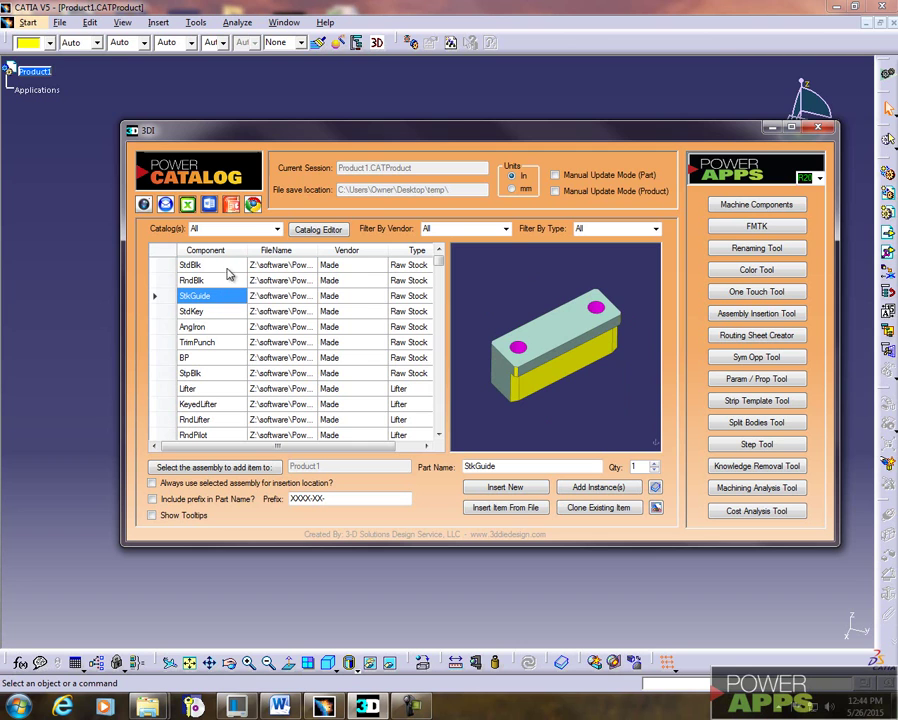
Filter the catalog components by vendor Dadco and type Nitrogen Cylinder.
{"action": "left_click", "coordinate": [507, 231]}
{"action": "left_click", "coordinate": [464, 292]}
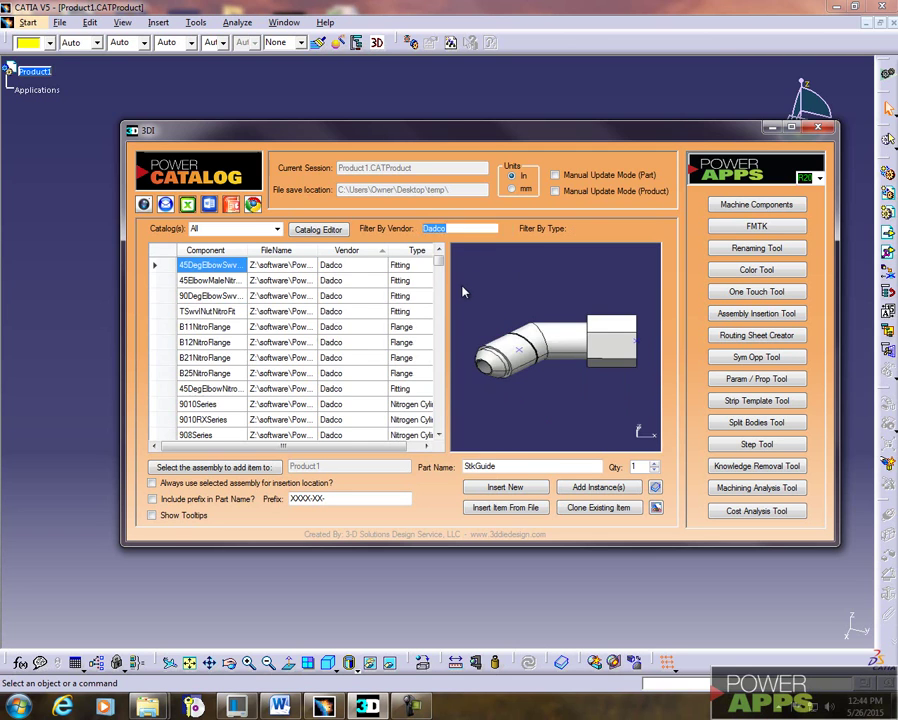
{"action": "left_click", "coordinate": [653, 230]}
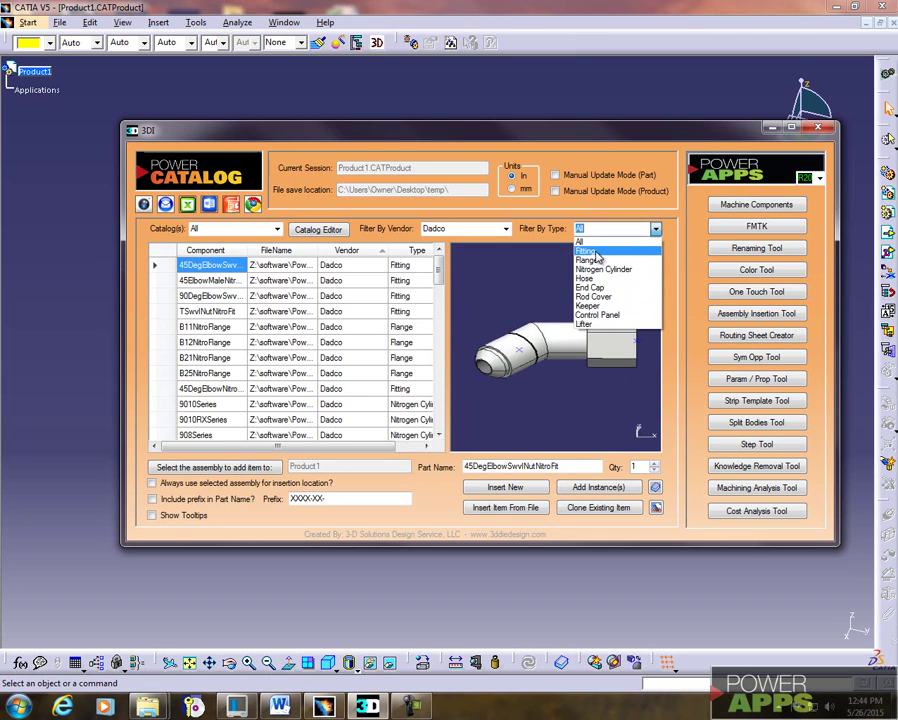
{"action": "left_click", "coordinate": [600, 269]}
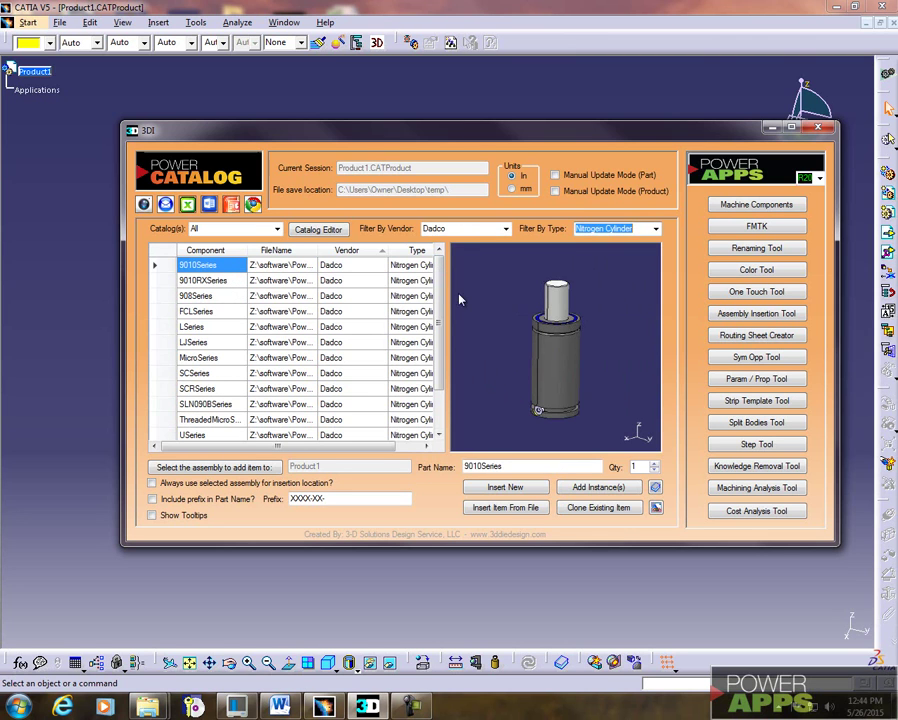
Preview the Dadco nitrogen cylinder series and insert one new LJSeries cylinder into Product1.
{"action": "left_click", "coordinate": [201, 281]}
{"action": "key", "text": "Down"}
{"action": "key", "text": "Down"}
{"action": "key", "text": "Down"}
{"action": "key", "text": "Down"}
{"action": "key", "text": "Down"}
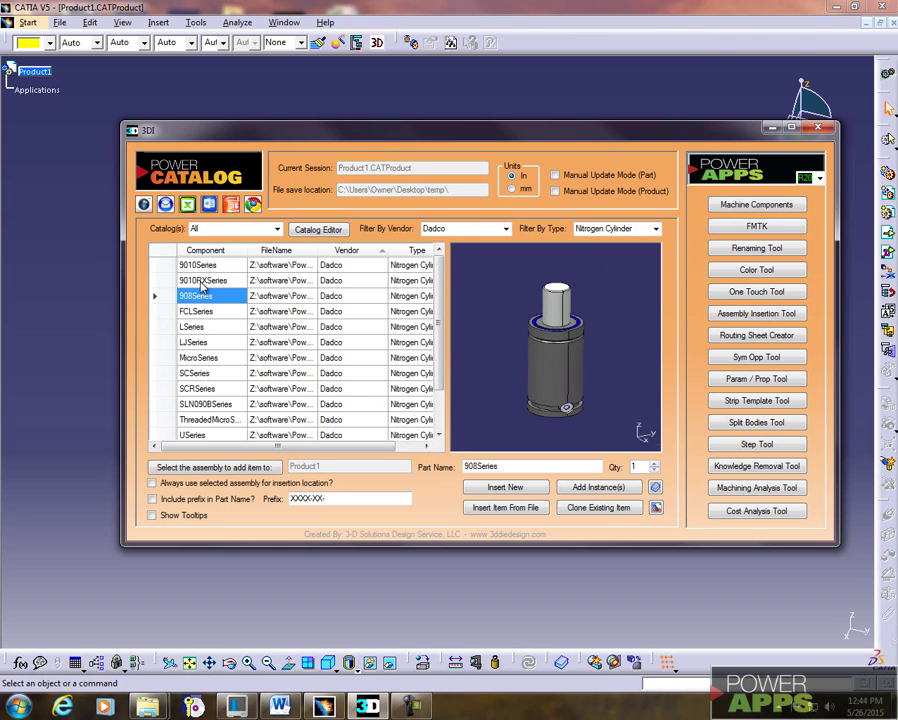
{"action": "key", "text": "Down"}
{"action": "key", "text": "Up"}
{"action": "key", "text": "Up"}
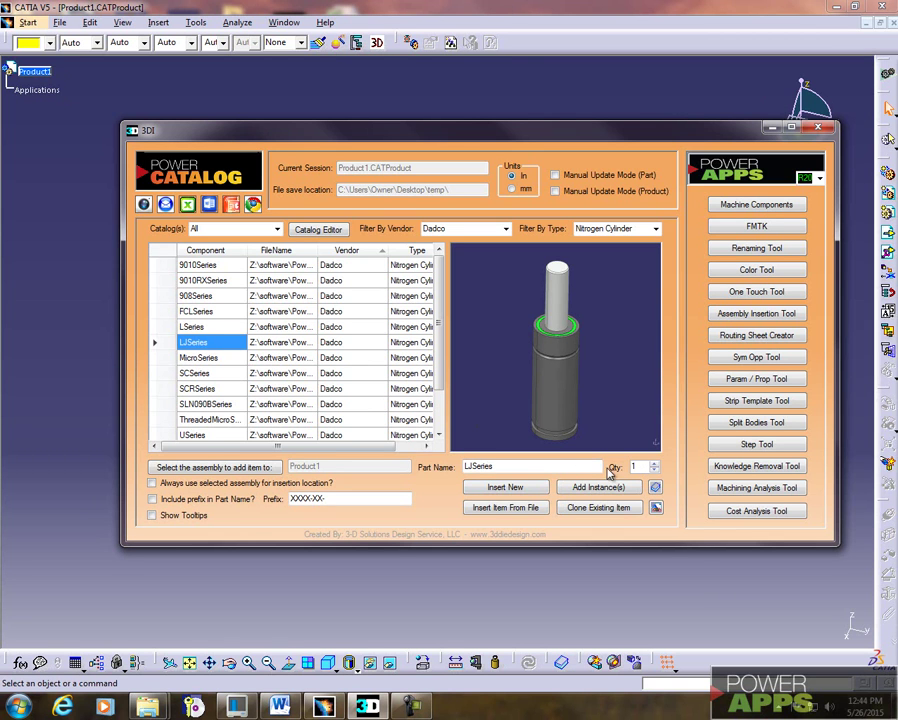
{"action": "left_click", "coordinate": [505, 487]}
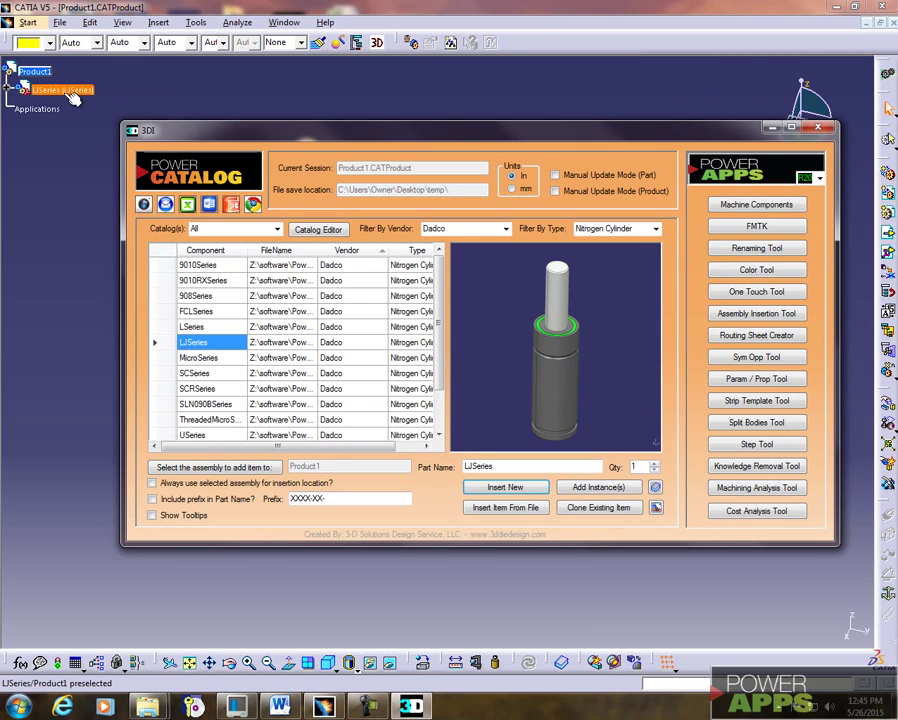
Examine the product properties of the inserted LJSeries part.
{"action": "right_click", "coordinate": [70, 96]}
{"action": "left_click", "coordinate": [108, 153]}
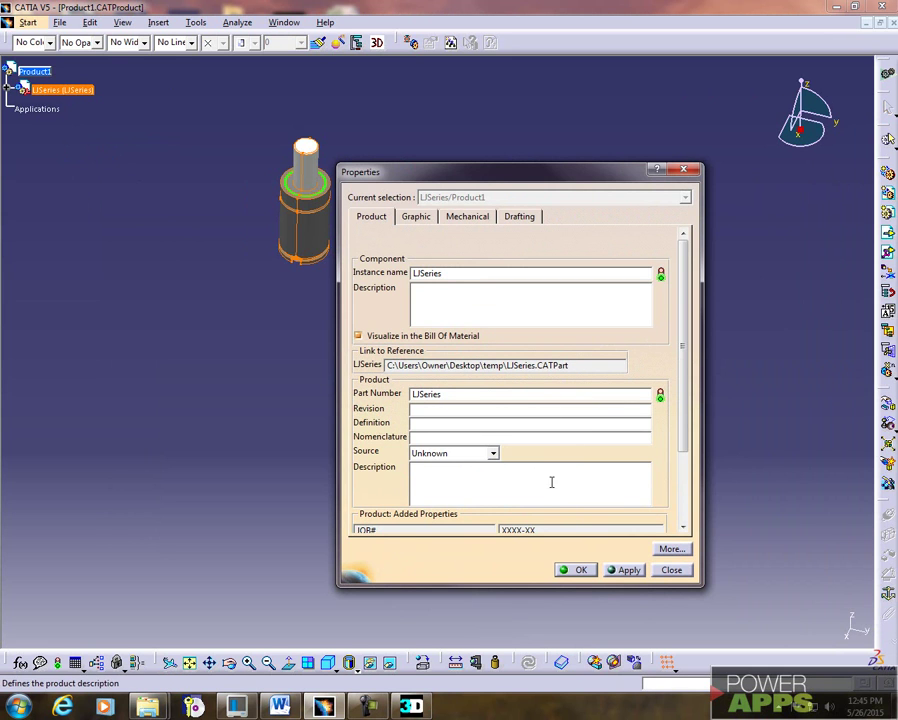
{"action": "left_click", "coordinate": [580, 570]}
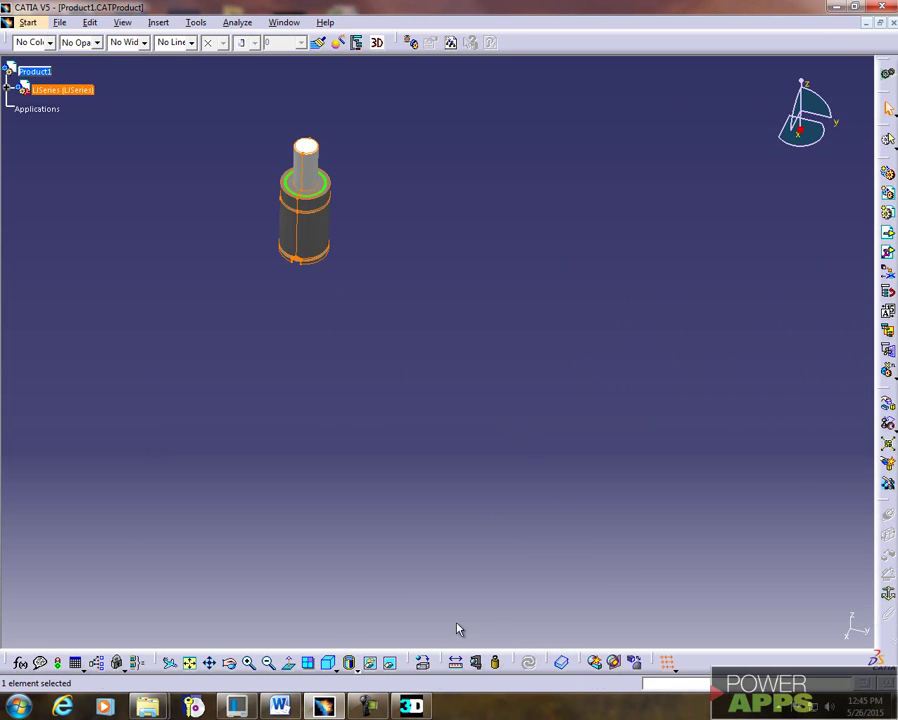
Return to the Power Catalog and view the existing 3DSolPwrCat20 catalog in the Catalog Editor, leaving without changes.
{"action": "left_click", "coordinate": [411, 706]}
{"action": "left_click_drag", "start_coordinate": [500, 466], "coordinate": [459, 466]}
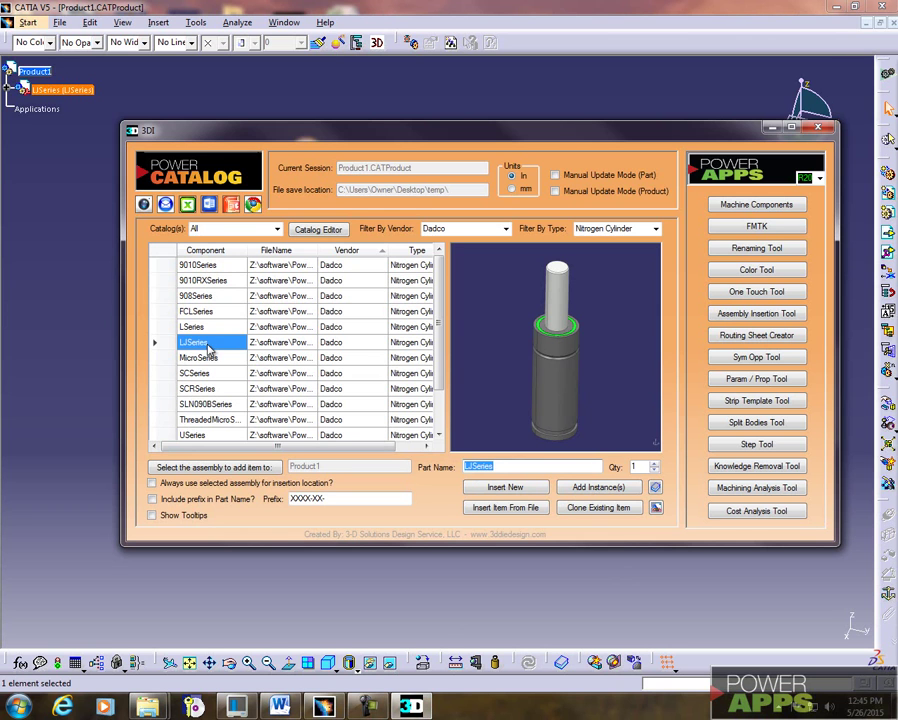
{"action": "left_click", "coordinate": [318, 229]}
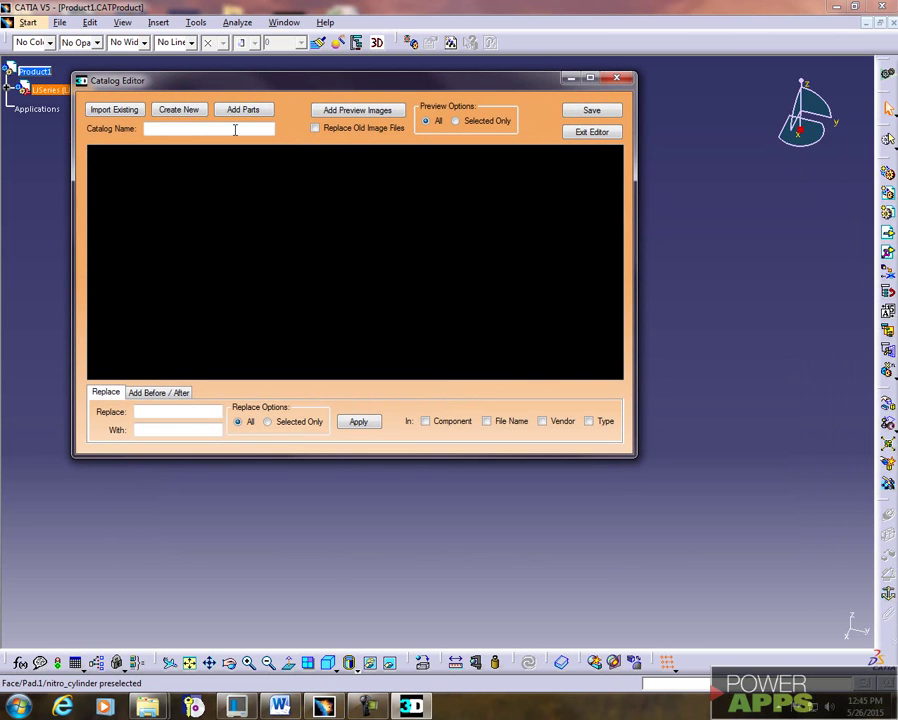
{"action": "left_click", "coordinate": [120, 113]}
{"action": "left_click", "coordinate": [232, 203]}
{"action": "left_click", "coordinate": [404, 427]}
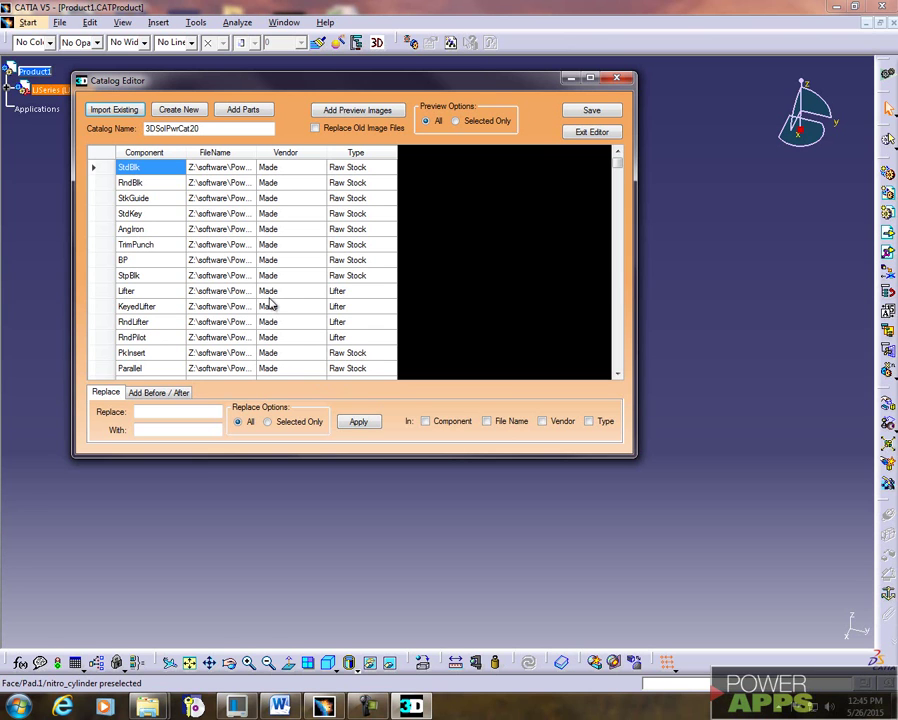
{"action": "left_click", "coordinate": [592, 133]}
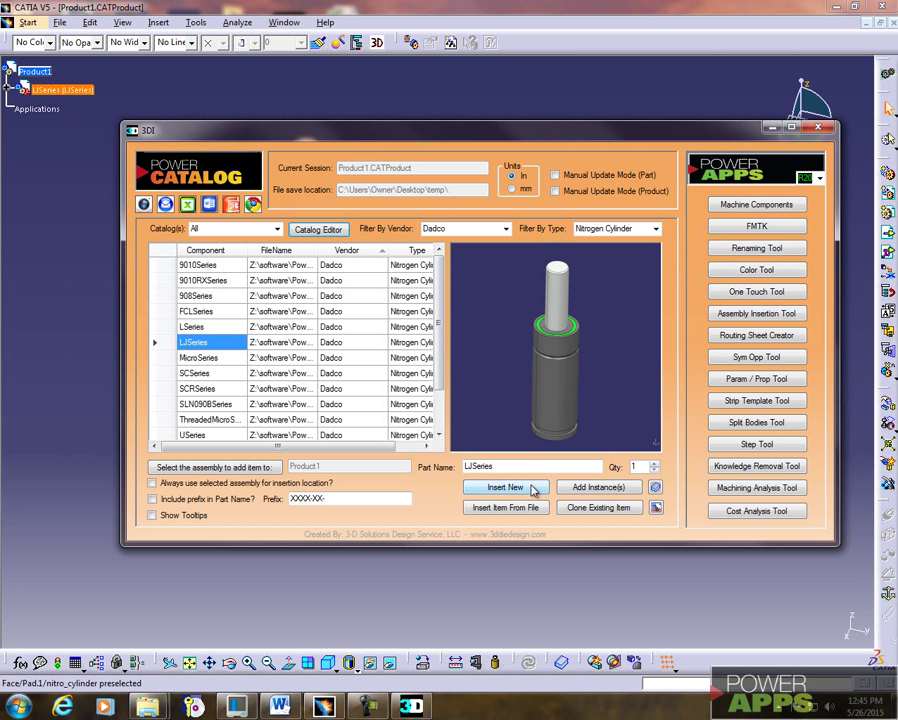
Add 8 instances of the existing LJSeries cylinder to the assembly.
{"action": "left_click", "coordinate": [610, 489]}
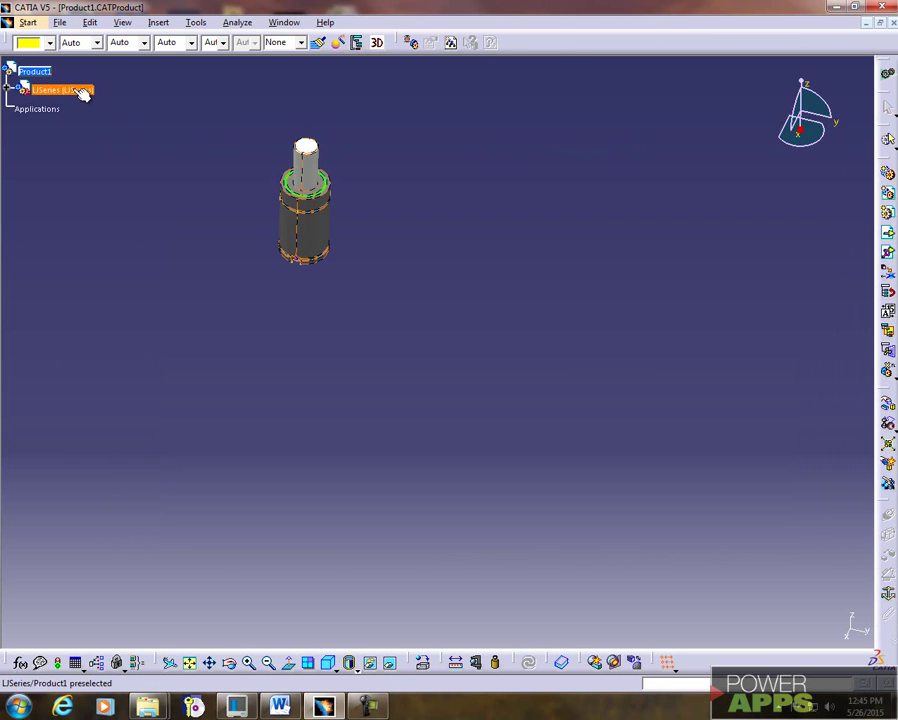
{"action": "left_click", "coordinate": [84, 91]}
{"action": "type", "text": "8"}
{"action": "key", "text": "Return"}
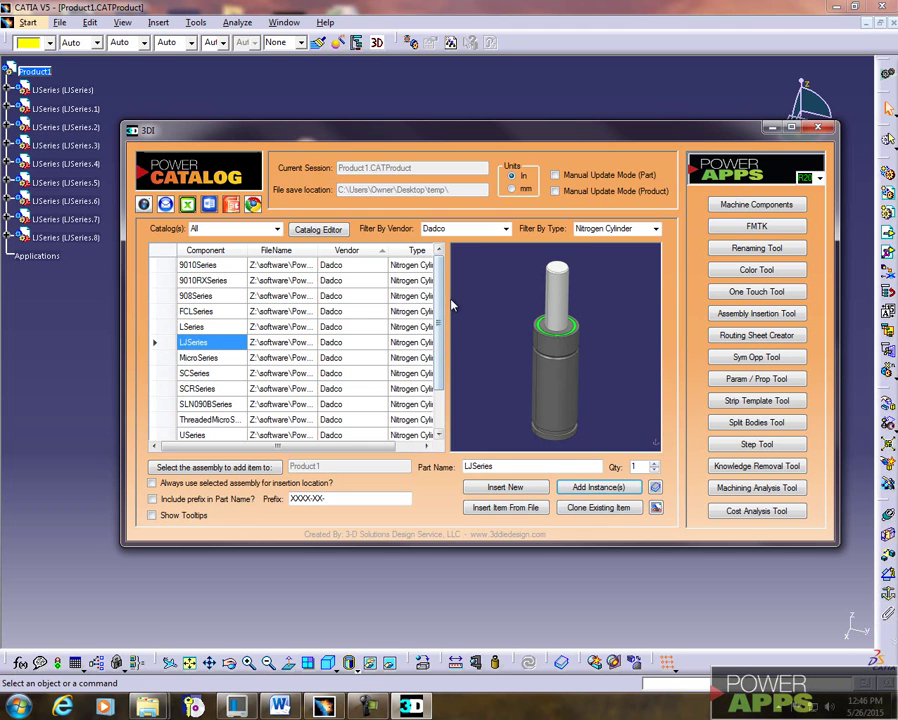
Reset the catalog's vendor and type filters to All.
{"action": "left_click", "coordinate": [505, 229]}
{"action": "left_click", "coordinate": [440, 239]}
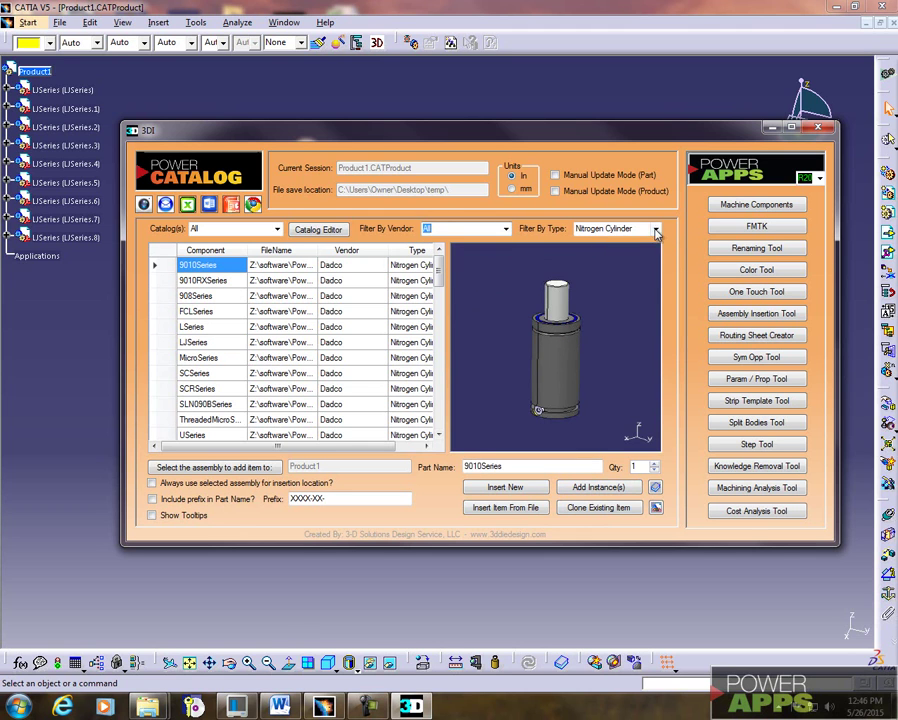
{"action": "left_click", "coordinate": [620, 229]}
{"action": "scroll", "coordinate": [620, 252], "scroll_direction": "up", "scroll_amount": 1}
{"action": "left_click", "coordinate": [605, 242]}
Insert new StdBlk components into Product1 with a quantity of 2.
{"action": "left_click", "coordinate": [192, 264]}
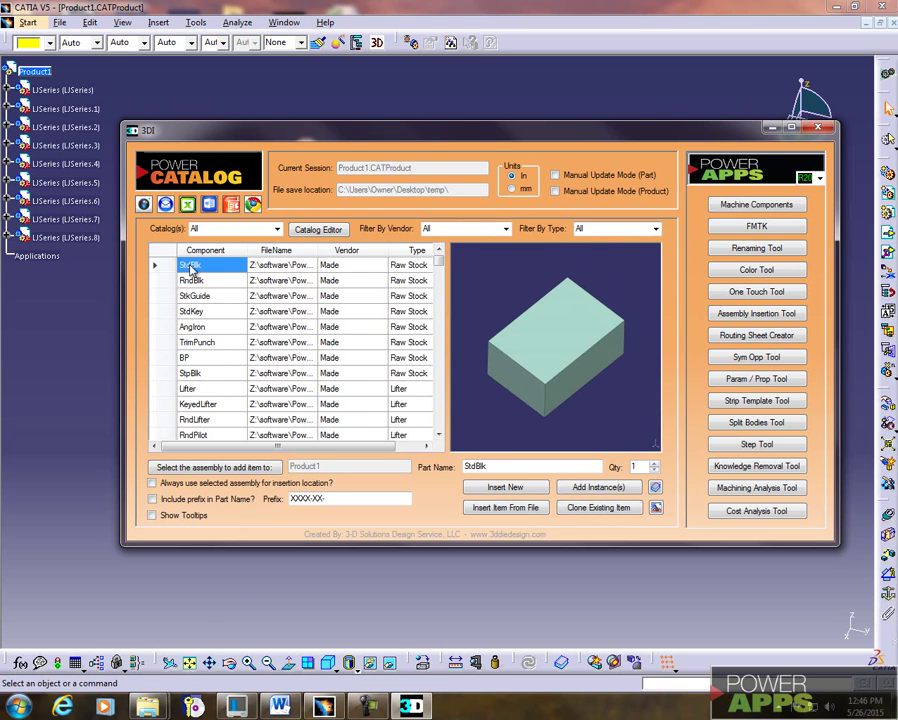
{"action": "left_click", "coordinate": [654, 463]}
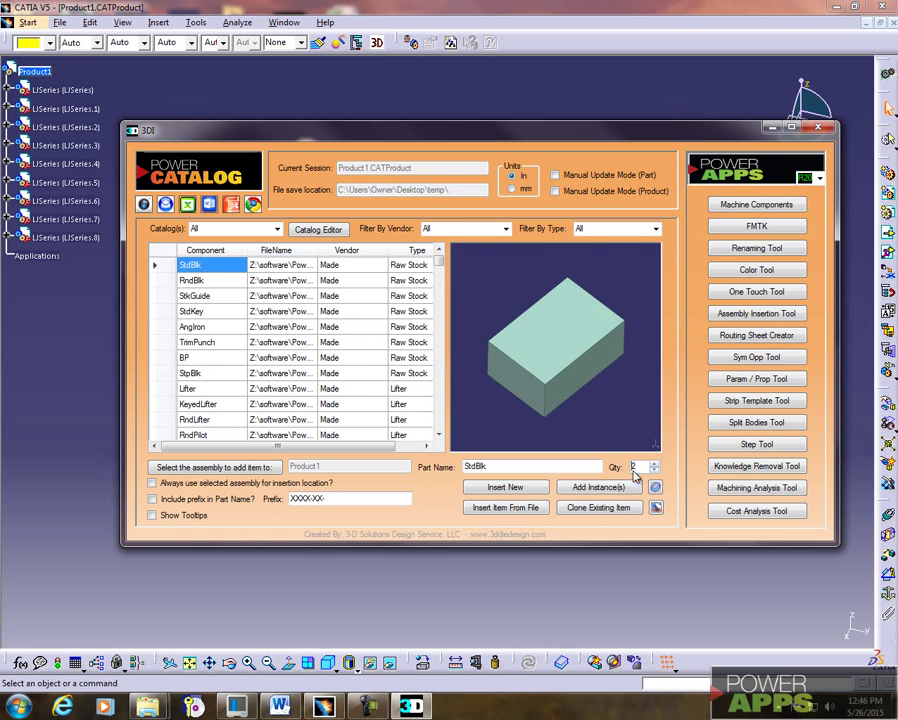
{"action": "left_click", "coordinate": [505, 487]}
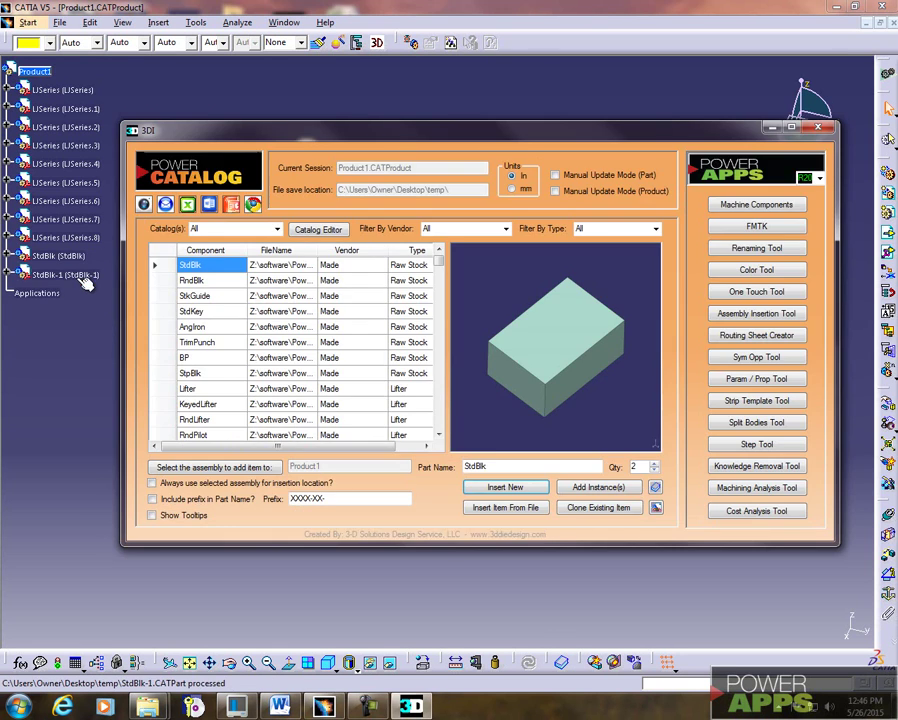
Make the compass snap automatically to the selected object and move StdBlk-1 clear of the other block.
{"action": "left_click_drag", "start_coordinate": [436, 134], "coordinate": [580, 171]}
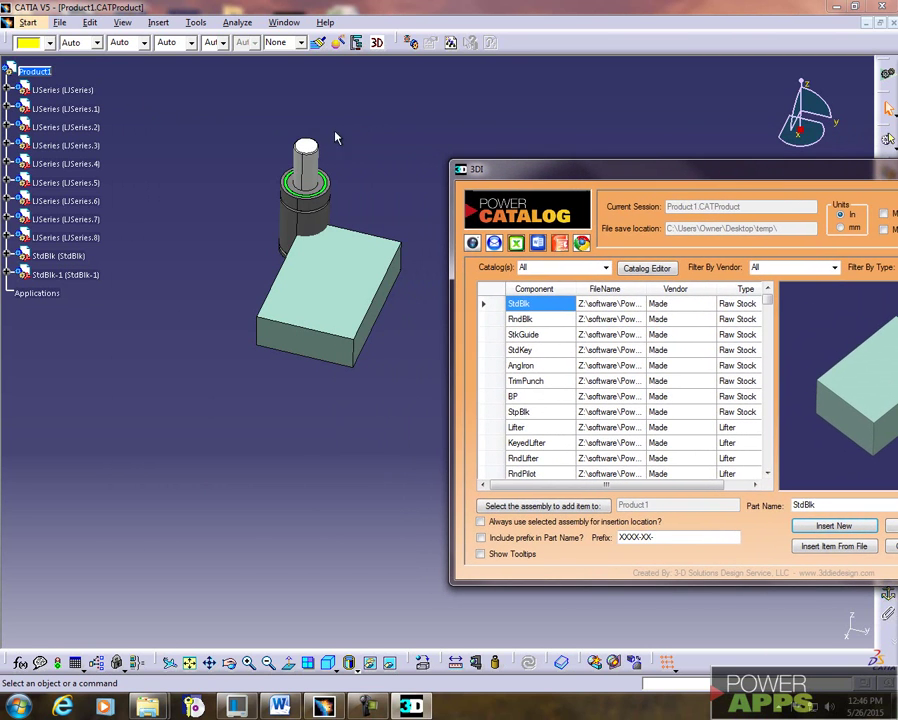
{"action": "right_click", "coordinate": [808, 118]}
{"action": "left_click", "coordinate": [752, 250]}
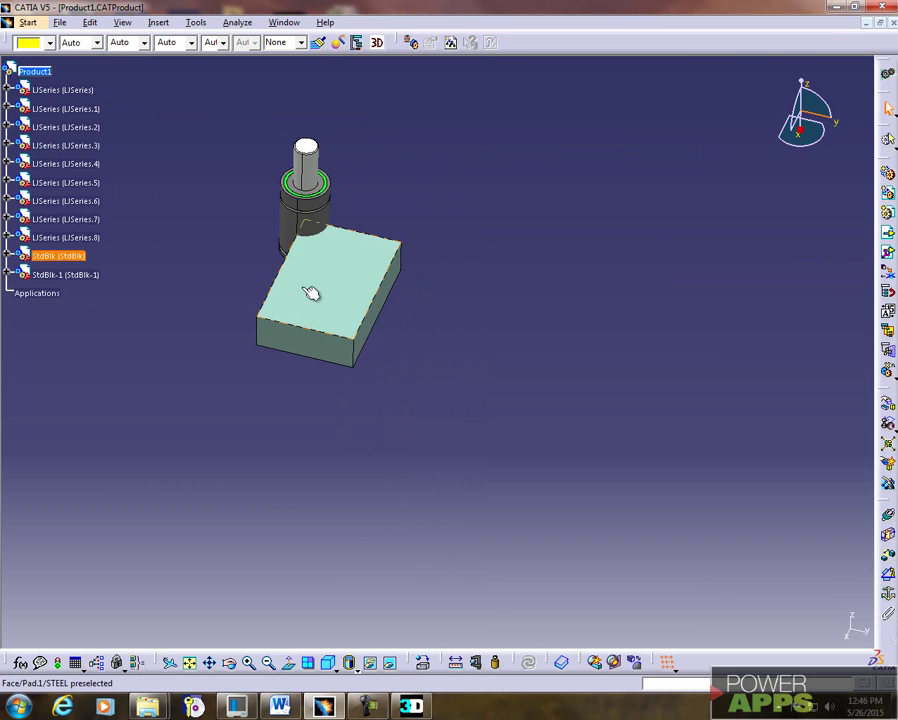
{"action": "left_click", "coordinate": [65, 274]}
{"action": "left_click_drag", "start_coordinate": [320, 281], "coordinate": [602, 272]}
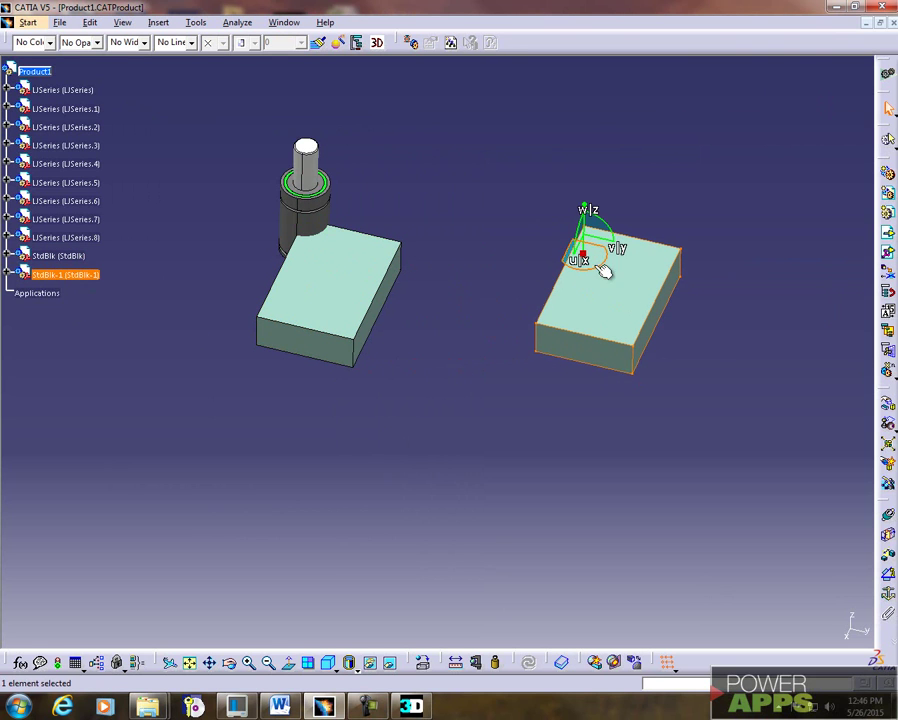
Chamfer the lower long edge of the StdBlk-1 block with a value of 2.
{"action": "left_click", "coordinate": [652, 352]}
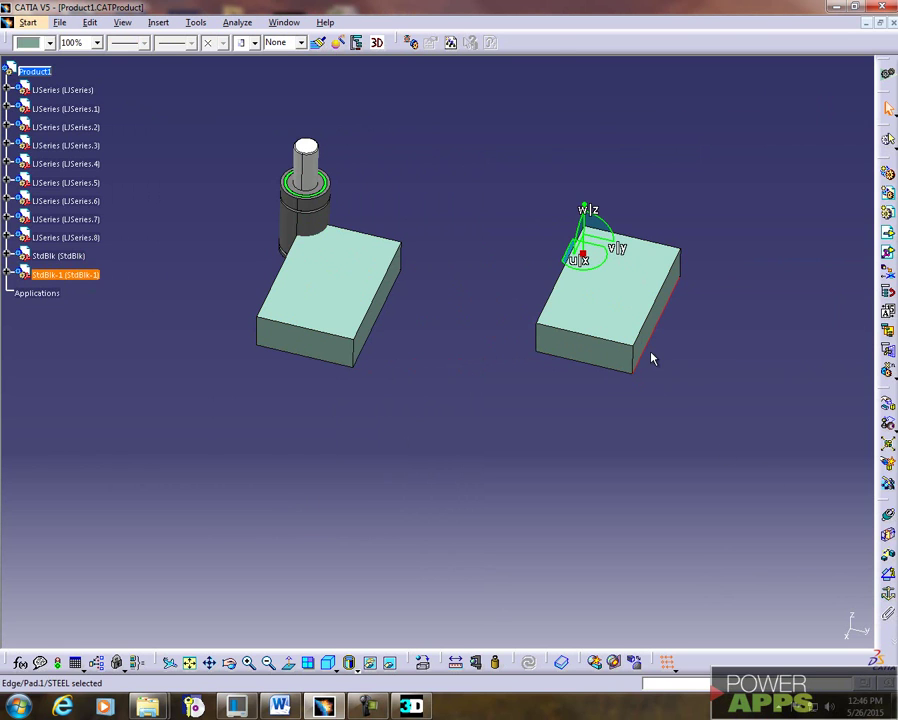
{"action": "double_click", "coordinate": [653, 351]}
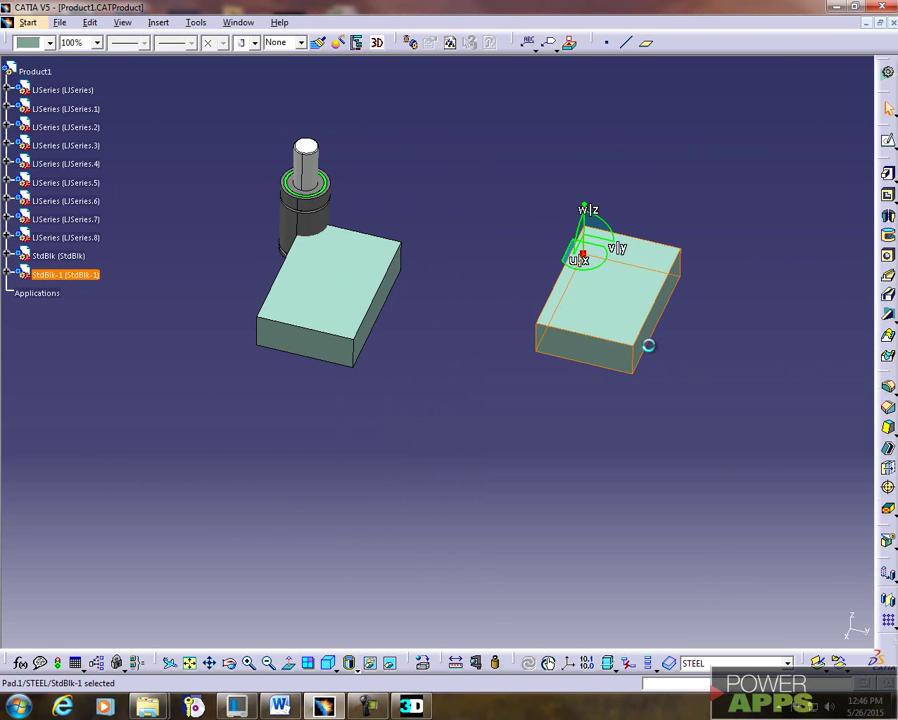
{"action": "left_click", "coordinate": [888, 408]}
{"action": "type", "text": "2"}
{"action": "key", "text": "Return"}
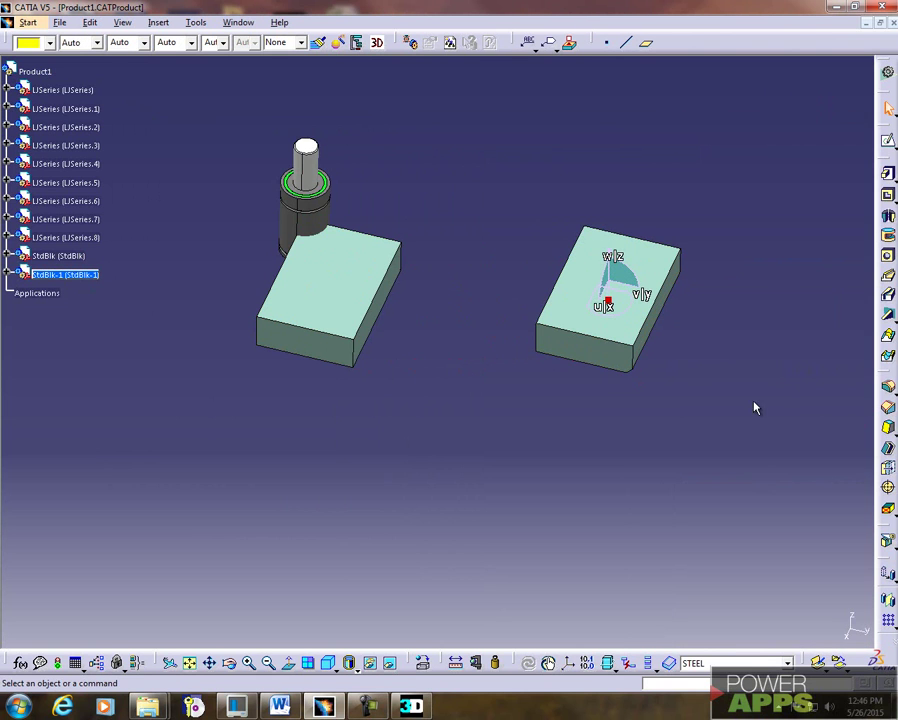
Set the fastener layout of StdBlk-1 to SCREWS ONLY with the One Touch Tool and close the tool.
{"action": "left_click_drag", "start_coordinate": [897, 173], "coordinate": [810, 164]}
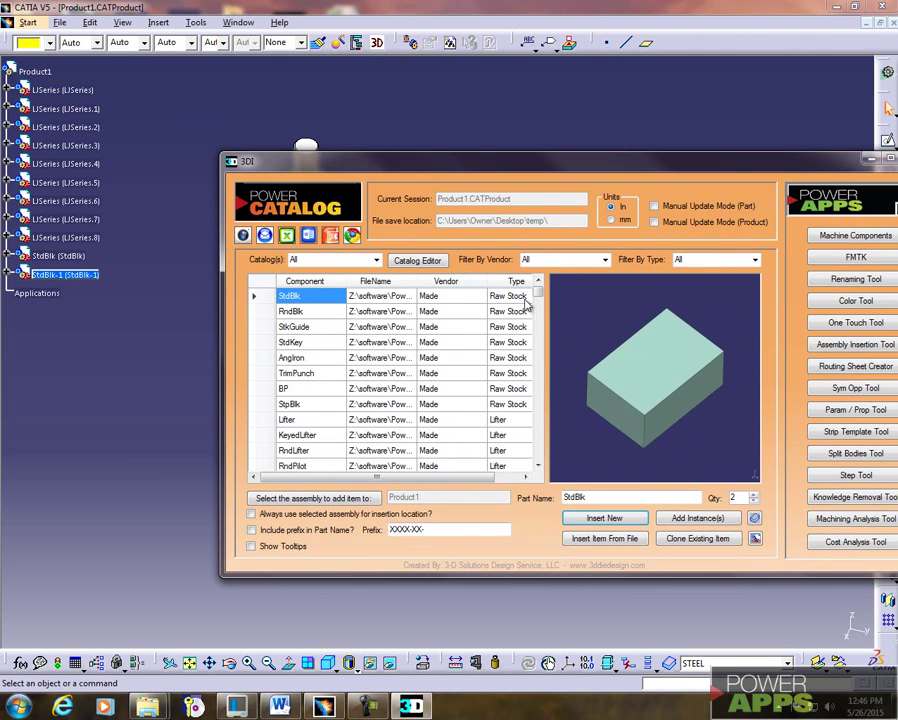
{"action": "left_click", "coordinate": [855, 322]}
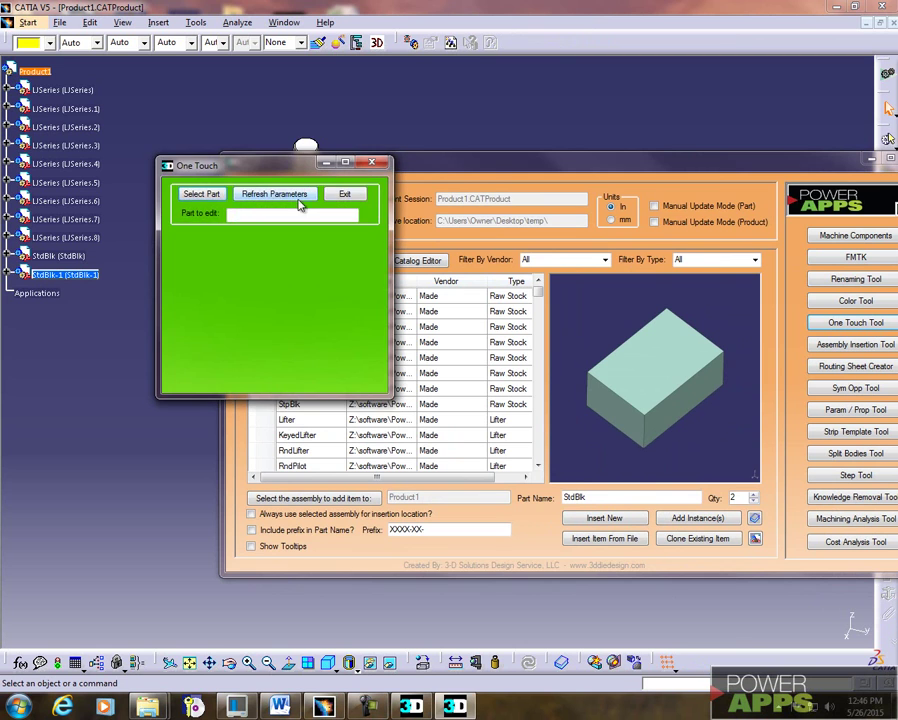
{"action": "left_click", "coordinate": [229, 196]}
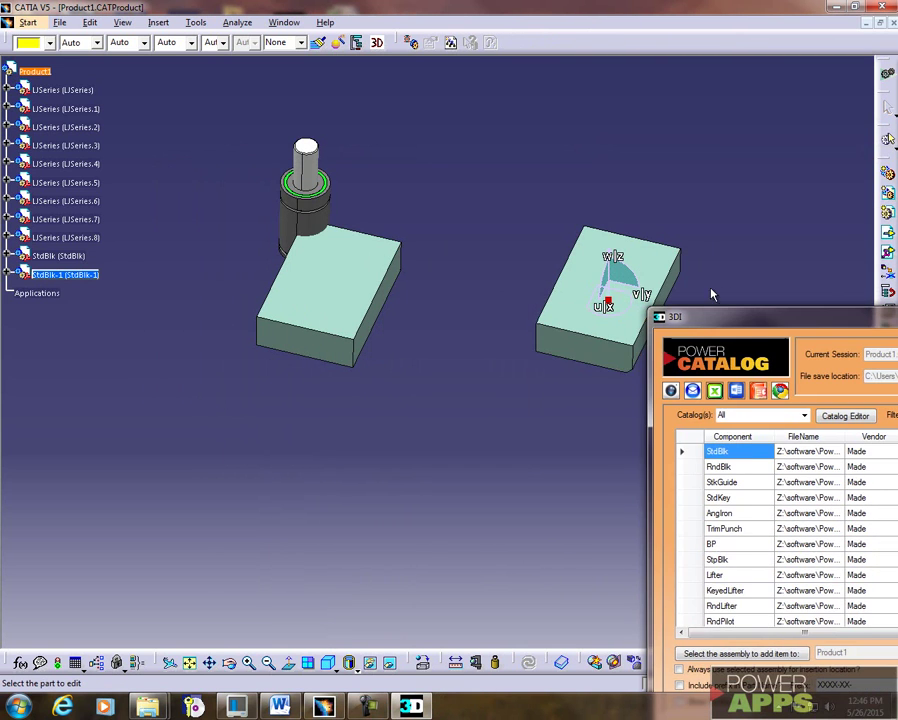
{"action": "left_click", "coordinate": [585, 250]}
{"action": "left_click_drag", "start_coordinate": [382, 205], "coordinate": [382, 270]}
{"action": "left_click", "coordinate": [343, 269]}
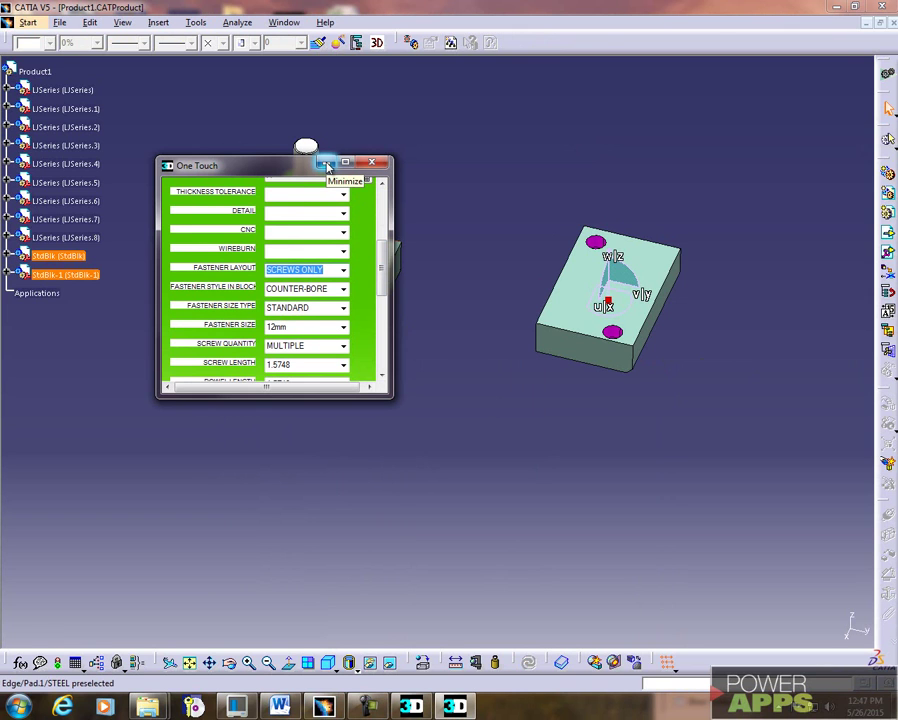
{"action": "left_click", "coordinate": [372, 162]}
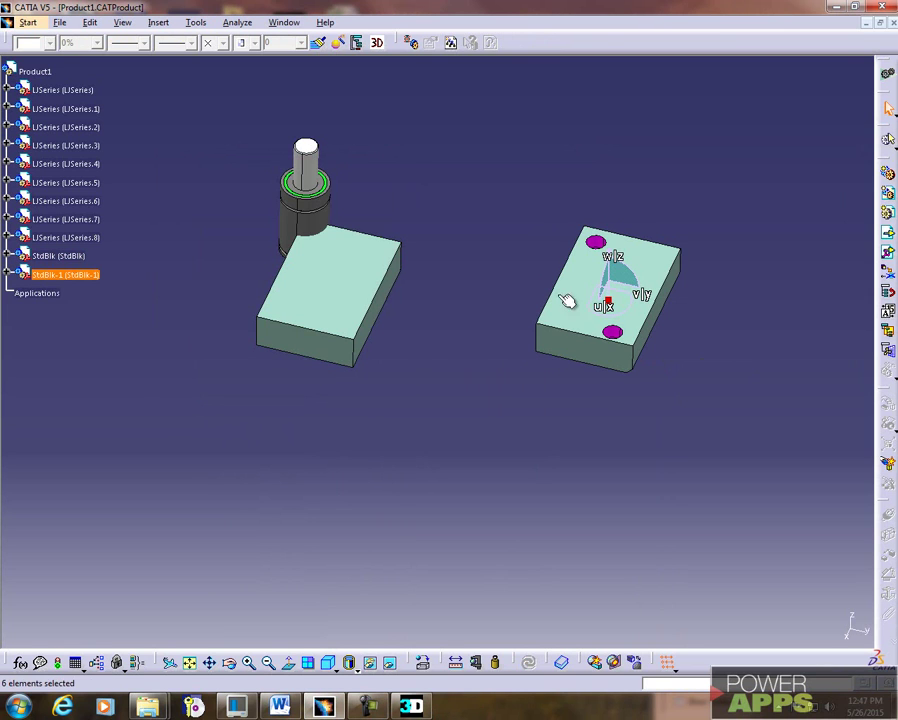
Create two clones of the existing StdBlk-1 part with Clone Existing Item.
{"action": "middle_click_drag", "start_coordinate": [685, 317], "coordinate": [423, 282]}
{"action": "middle_click_drag", "start_coordinate": [357, 280], "coordinate": [460, 236]}
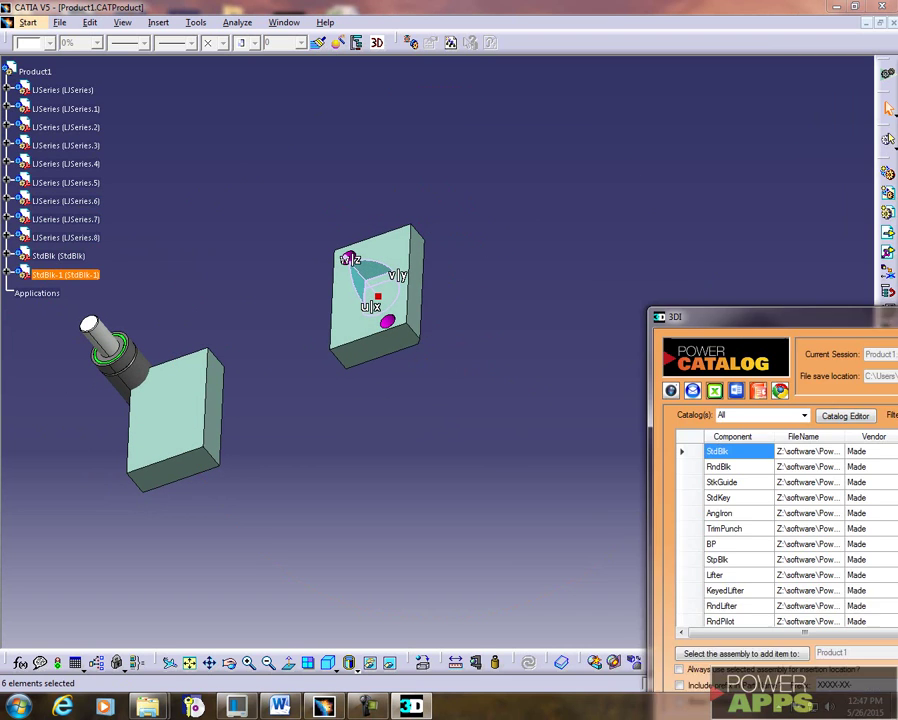
{"action": "left_click", "coordinate": [823, 479]}
{"action": "left_click", "coordinate": [416, 312]}
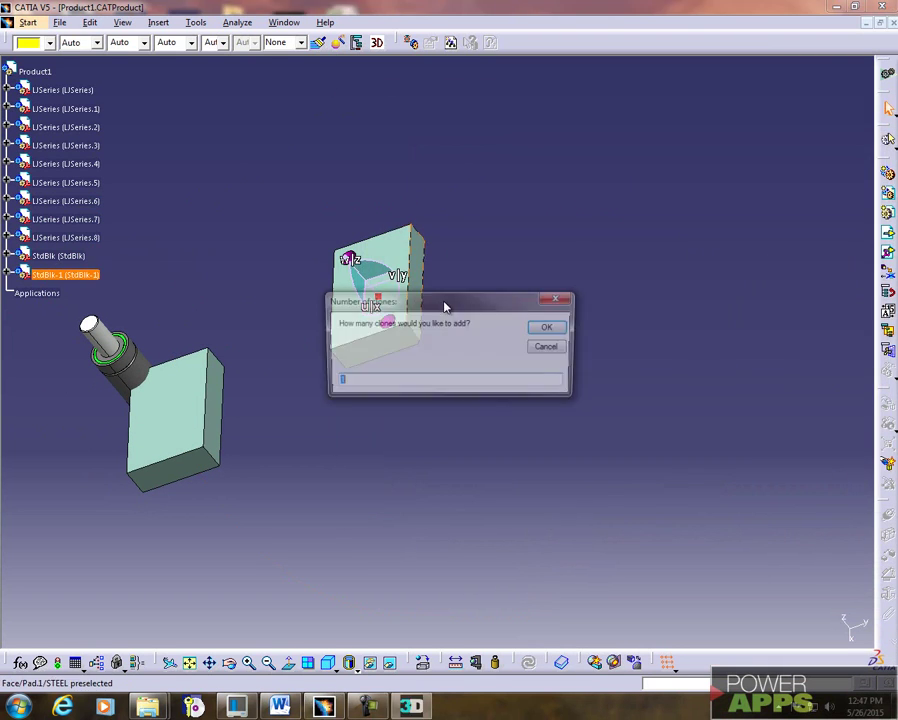
{"action": "key", "text": "Return"}
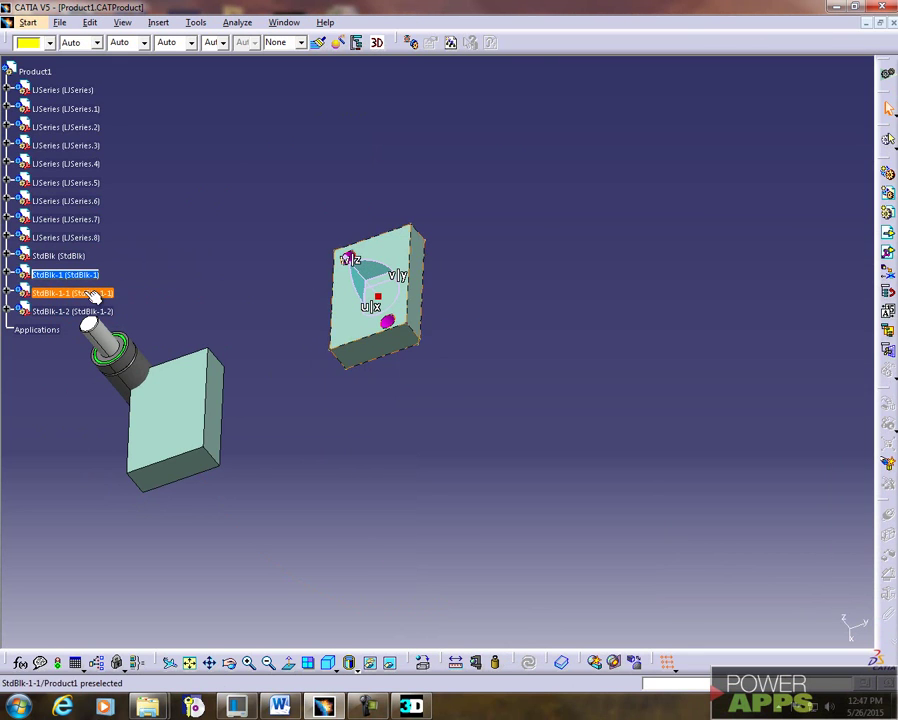
Activate Product1 and move the clones StdBlk-1-1 and StdBlk-1-2 away from the original StdBlk-1 block, clear of each other.
{"action": "left_click", "coordinate": [80, 293]}
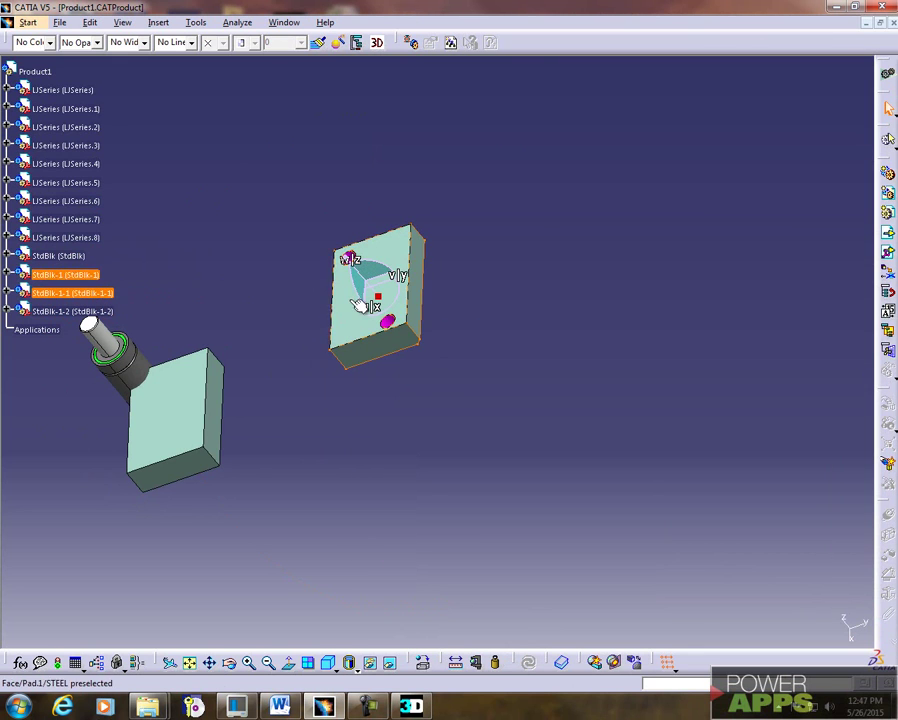
{"action": "left_click_drag", "start_coordinate": [393, 291], "coordinate": [568, 220]}
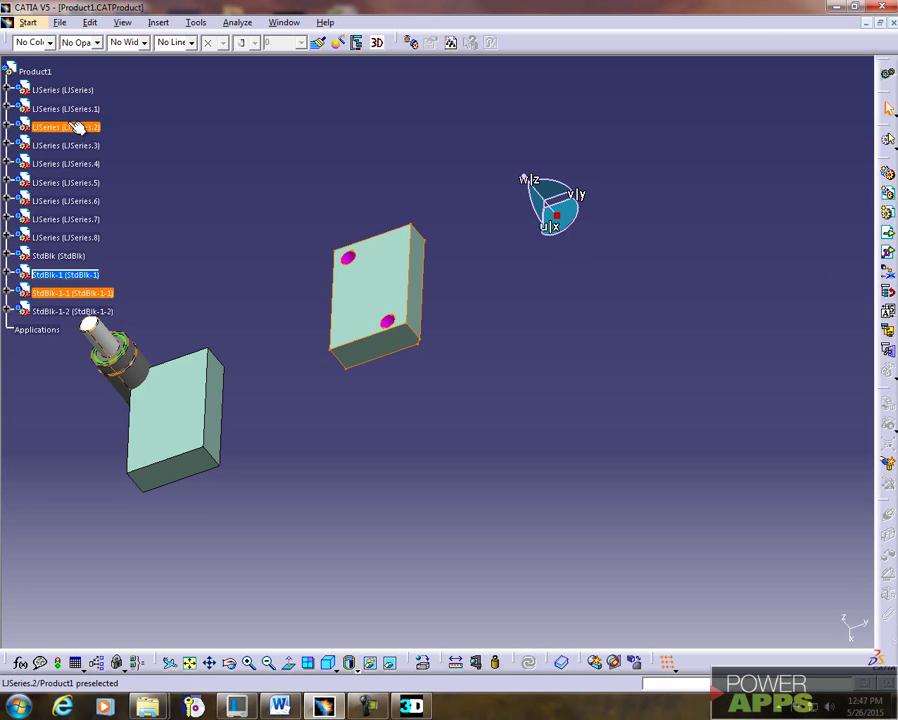
{"action": "double_click", "coordinate": [36, 71]}
{"action": "left_click", "coordinate": [77, 292]}
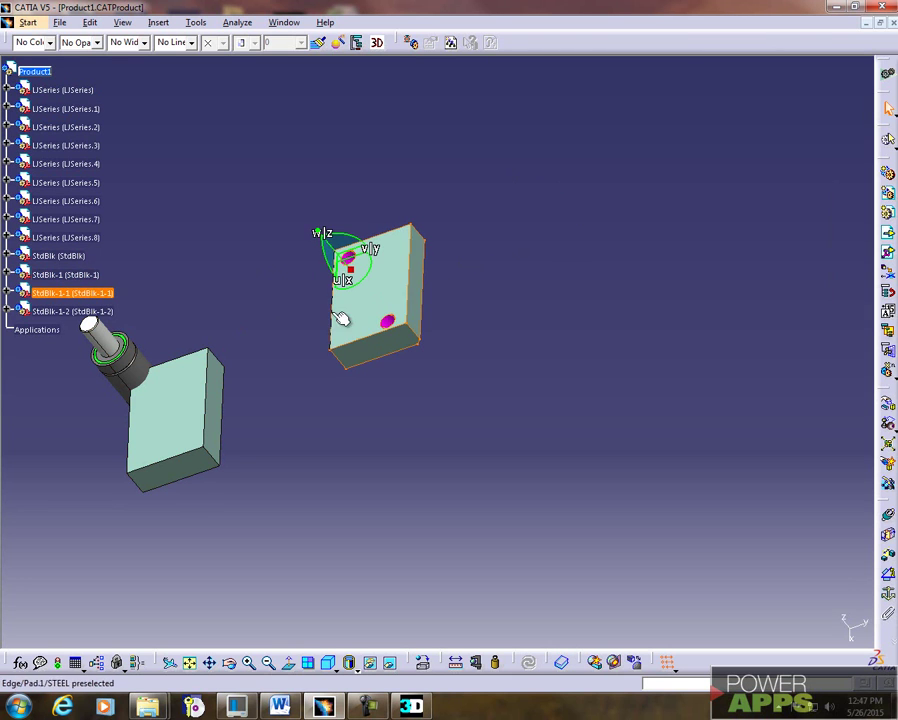
{"action": "left_click_drag", "start_coordinate": [352, 269], "coordinate": [502, 205]}
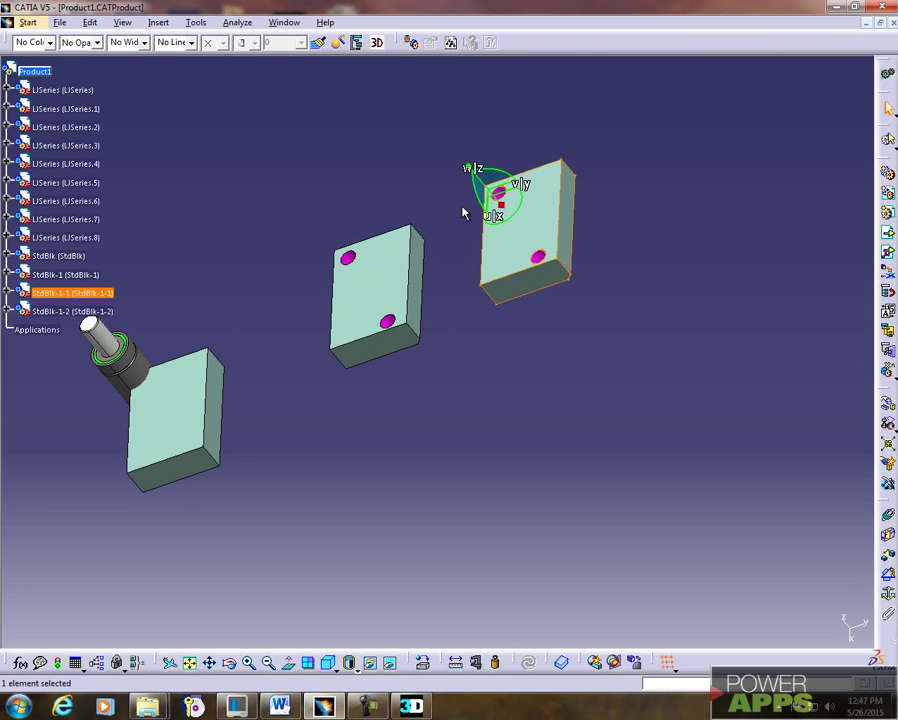
{"action": "left_click", "coordinate": [60, 312]}
{"action": "left_click_drag", "start_coordinate": [355, 269], "coordinate": [537, 341]}
Set the chamfer length on the original StdBlk-1 block to 0.75 in and compare the block with its clones.
{"action": "middle_click_drag", "start_coordinate": [529, 372], "coordinate": [511, 279]}
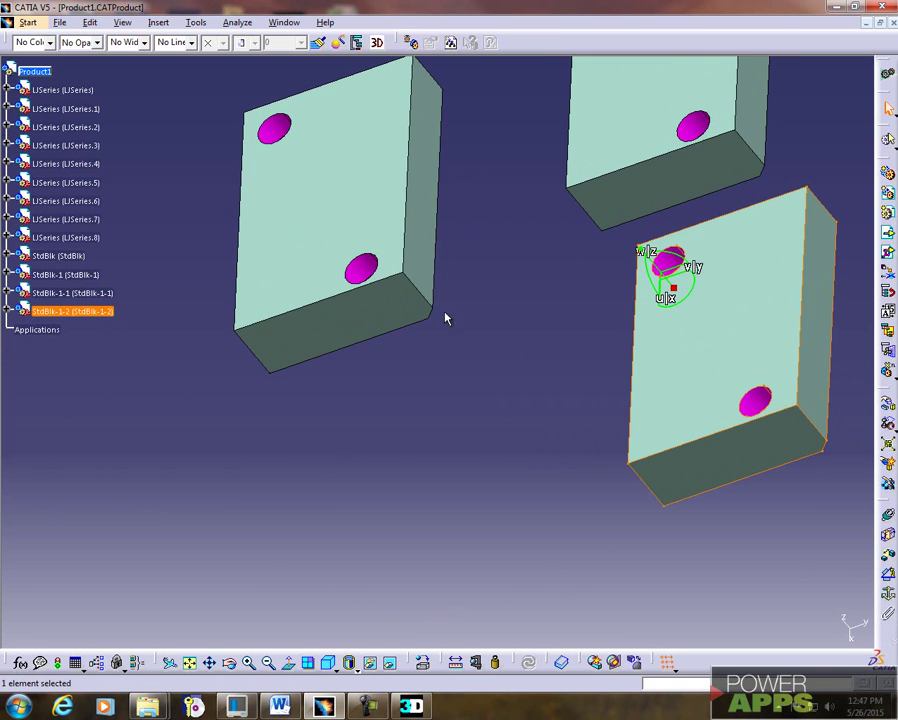
{"action": "double_click", "coordinate": [437, 318]}
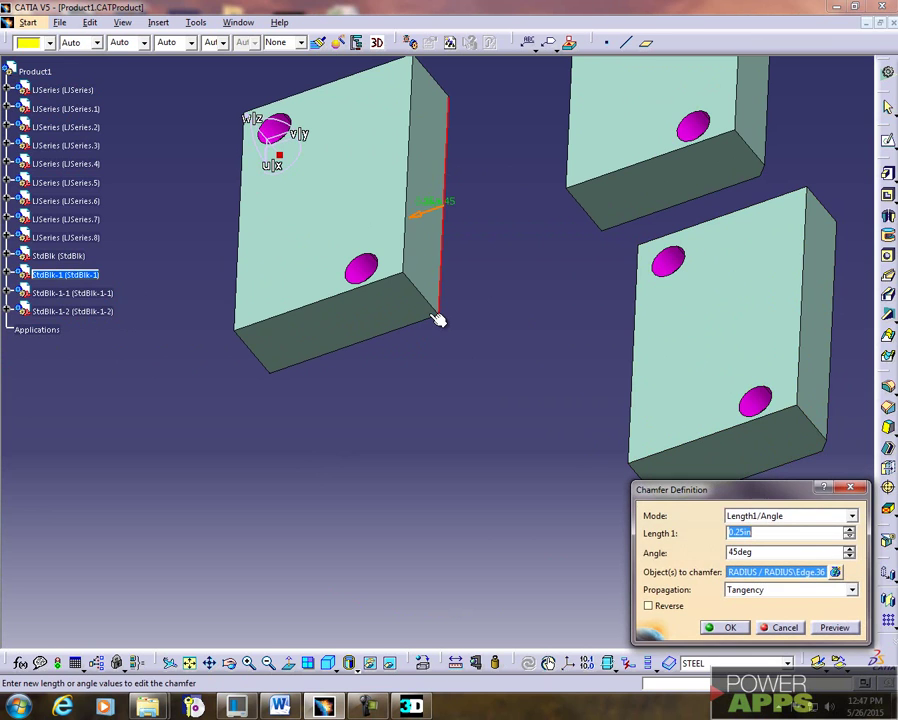
{"action": "type", "text": ".75"}
{"action": "key", "text": "Return"}
{"action": "middle_click_drag", "start_coordinate": [402, 300], "coordinate": [452, 306]}
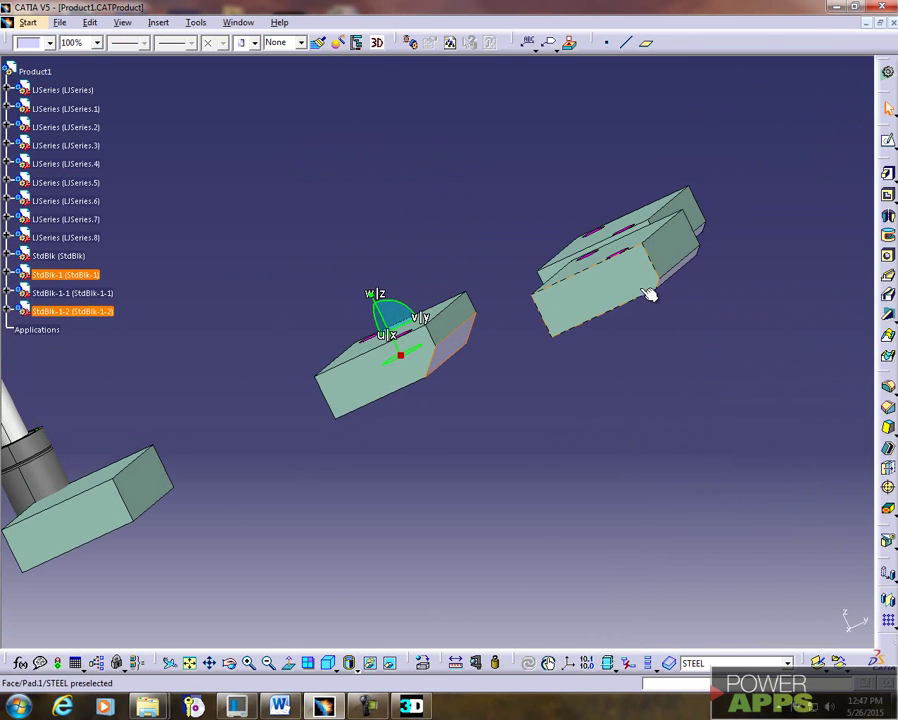
{"action": "middle_click_drag", "start_coordinate": [666, 248], "coordinate": [518, 390]}
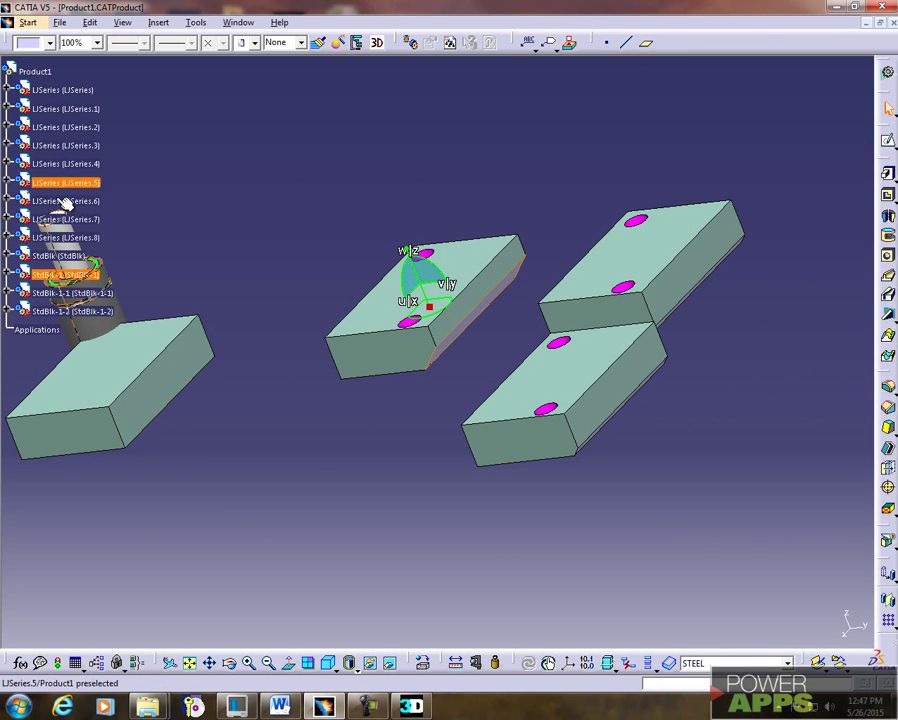
Examine the instance name, part number and reference file in the properties of the StdBlk-1-1 clone.
{"action": "right_click", "coordinate": [56, 292]}
{"action": "left_click", "coordinate": [88, 354]}
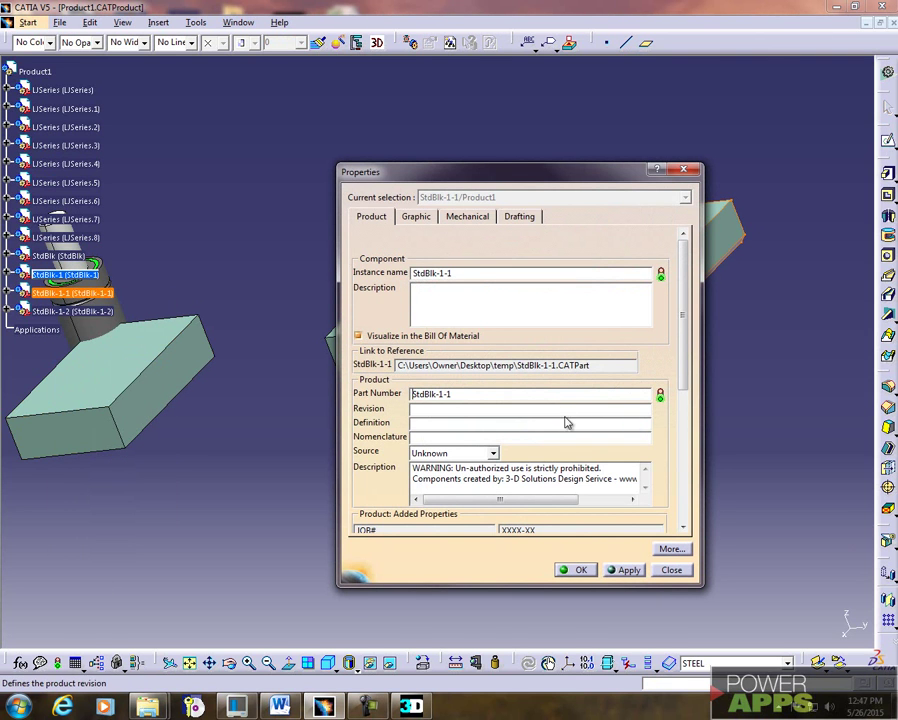
{"action": "left_click", "coordinate": [581, 570]}
{"action": "middle_click_drag", "start_coordinate": [480, 326], "coordinate": [486, 352]}
Switch to the Power Catalog window and include the prefix 1234-20- in the part name.
{"action": "left_click", "coordinate": [418, 710]}
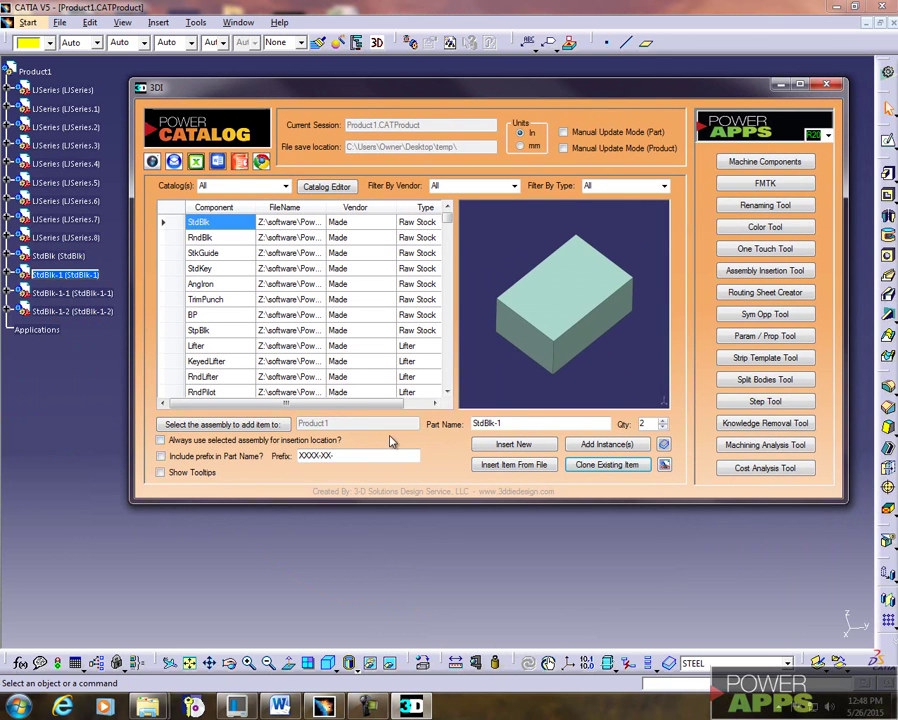
{"action": "left_click", "coordinate": [181, 458]}
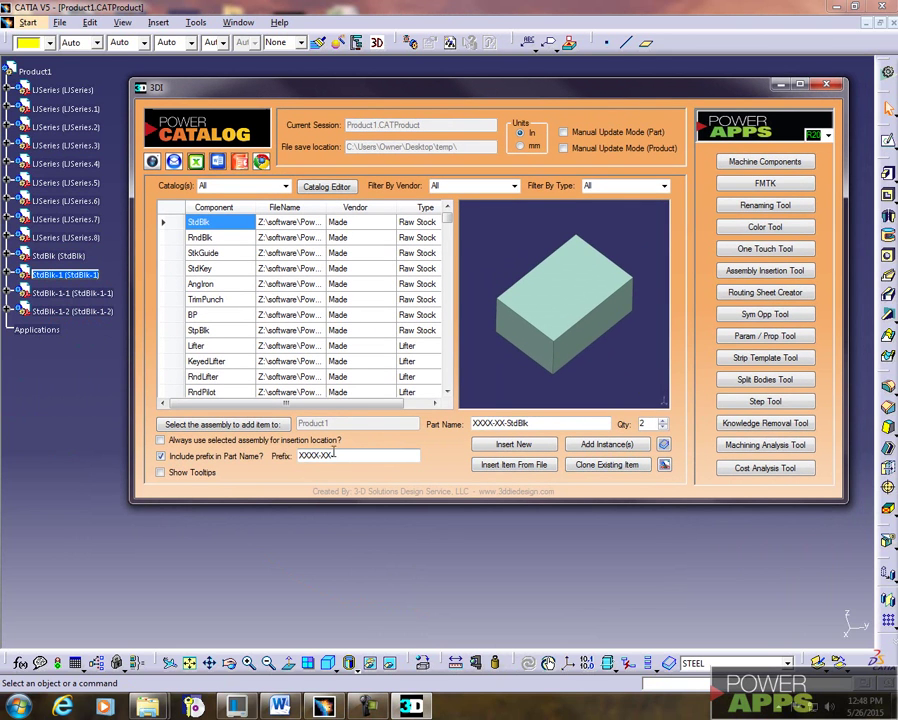
{"action": "left_click_drag", "start_coordinate": [330, 454], "coordinate": [283, 457]}
{"action": "type", "text": "1234-20-"}
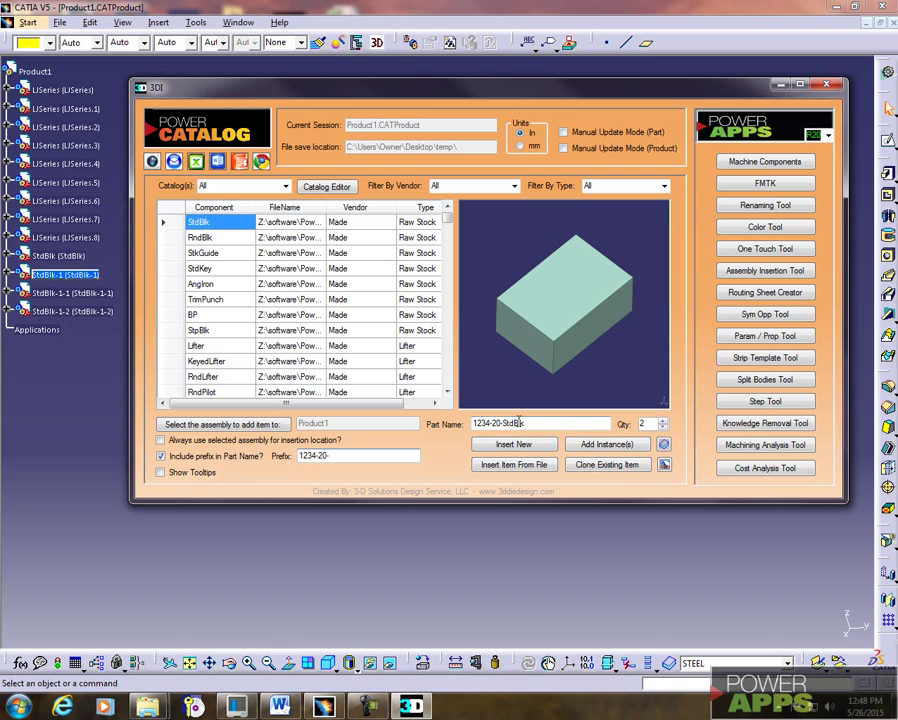
Insert one new StdBlk component into Product1 with the part name 1234-20-Trim Steel.
{"action": "left_click_drag", "start_coordinate": [525, 424], "coordinate": [510, 425]}
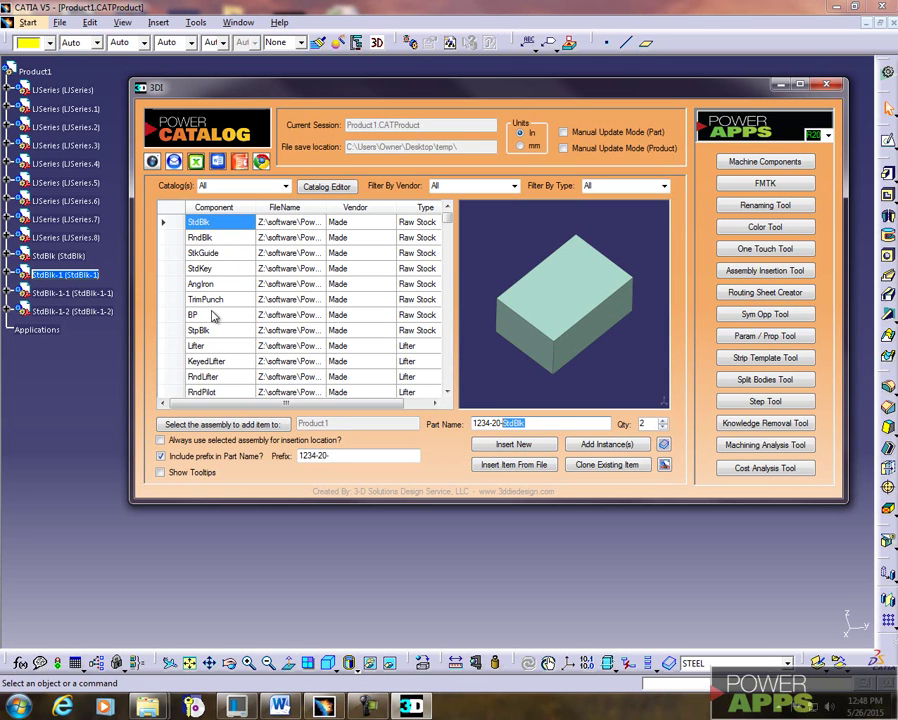
{"action": "type", "text": "Trim Stee"}
{"action": "left_click", "coordinate": [663, 427]}
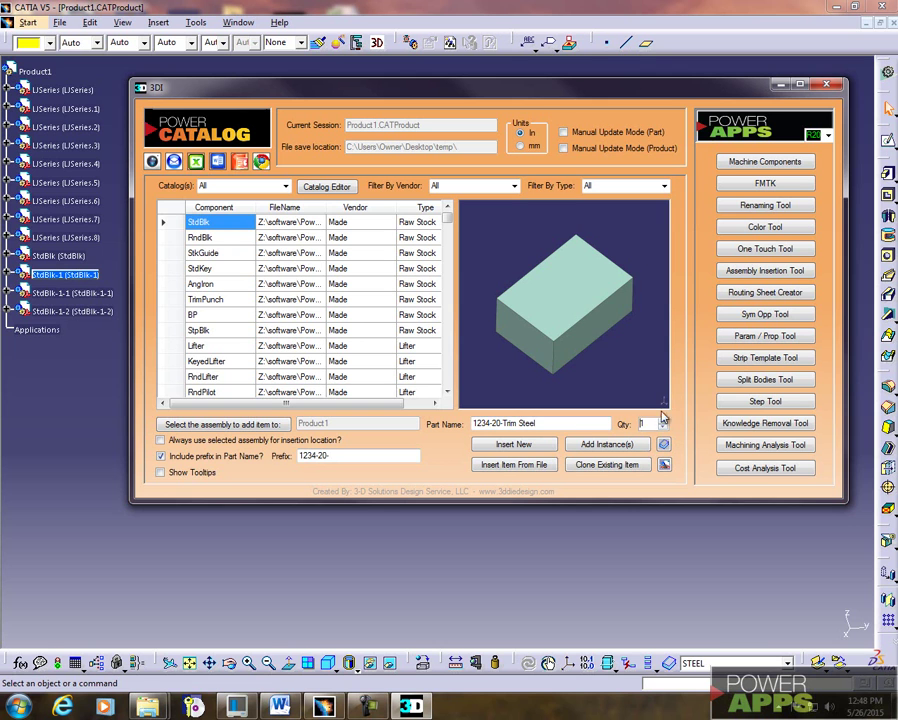
{"action": "left_click", "coordinate": [515, 445]}
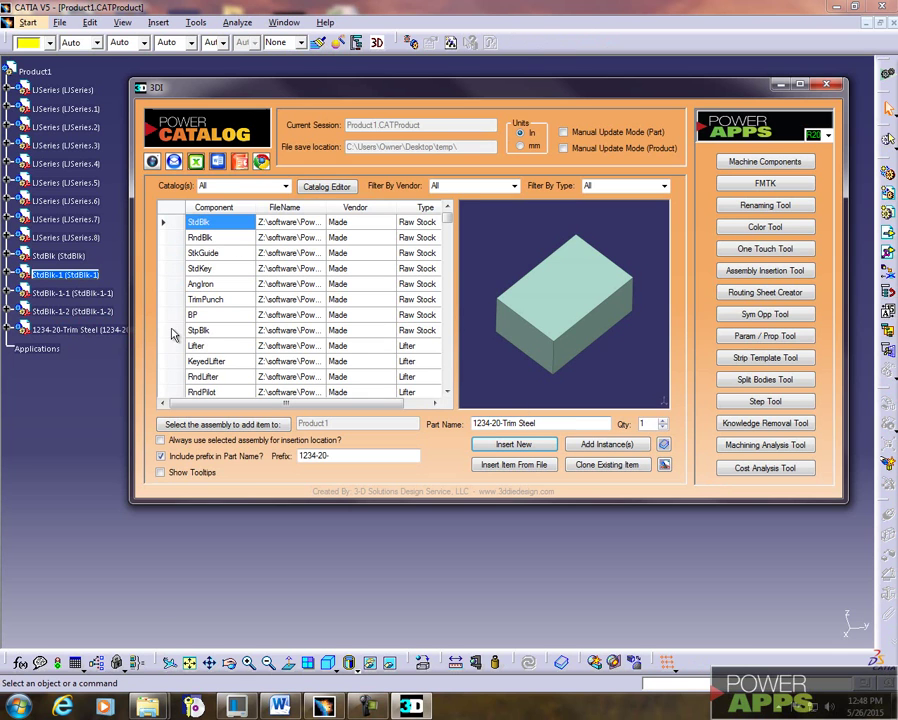
Examine the part number and linked file name of 1234-20-Trim Steel in its properties, and return to the Power Catalog window.
{"action": "left_click", "coordinate": [781, 85]}
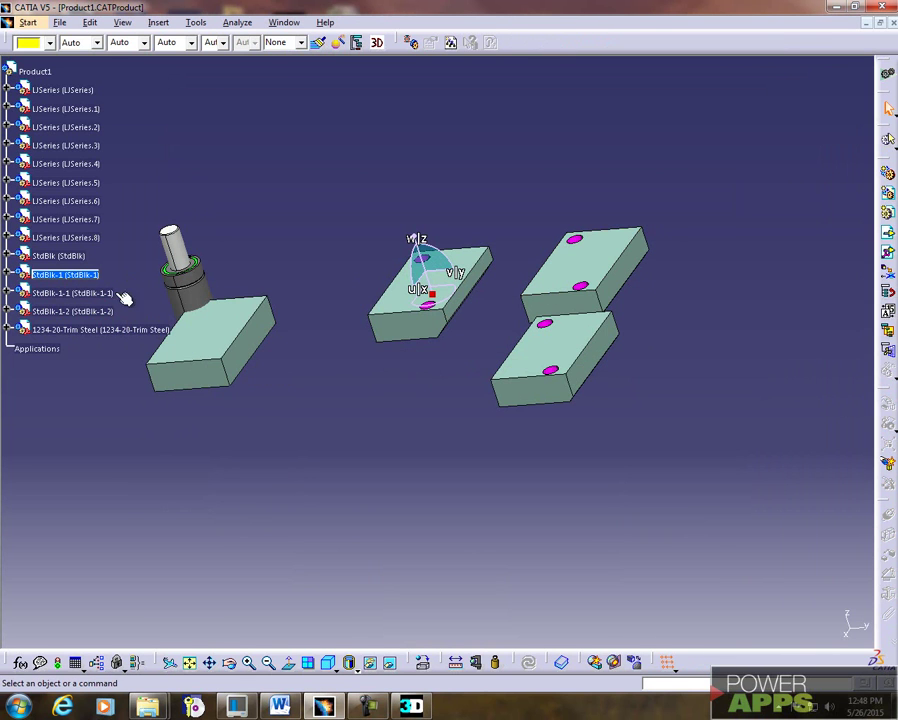
{"action": "left_click", "coordinate": [95, 329]}
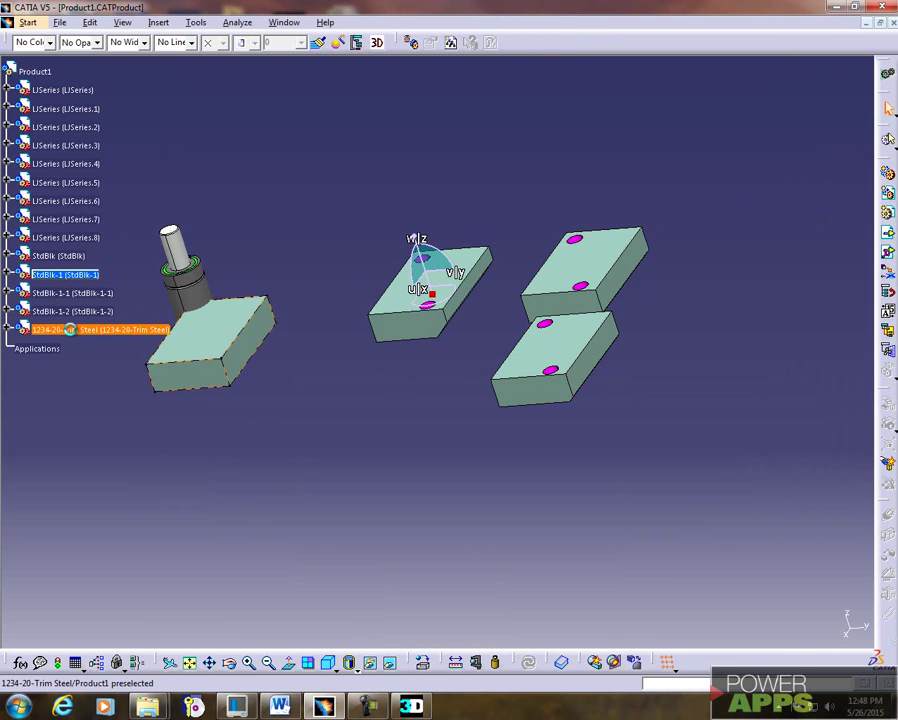
{"action": "left_click", "coordinate": [8, 329]}
{"action": "right_click", "coordinate": [66, 334]}
{"action": "left_click", "coordinate": [103, 394]}
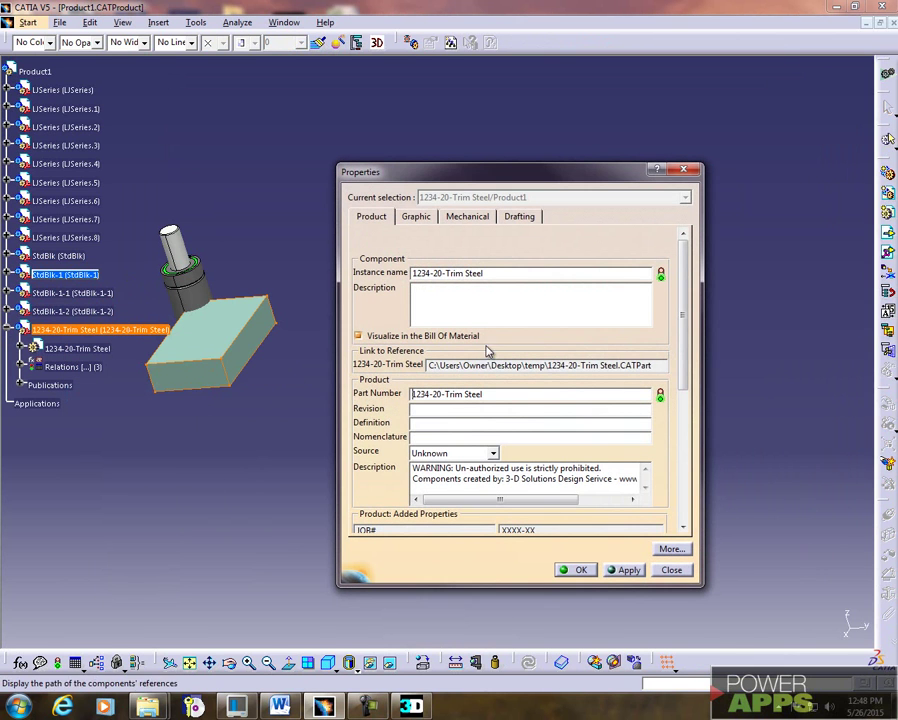
{"action": "left_click_drag", "start_coordinate": [548, 365], "coordinate": [657, 365]}
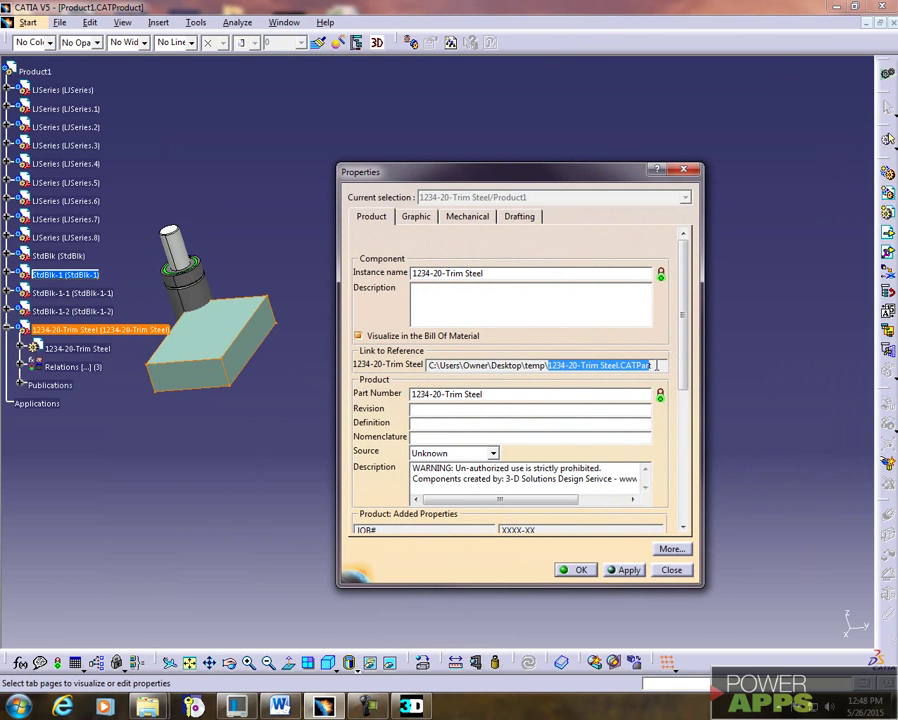
{"action": "left_click", "coordinate": [578, 569]}
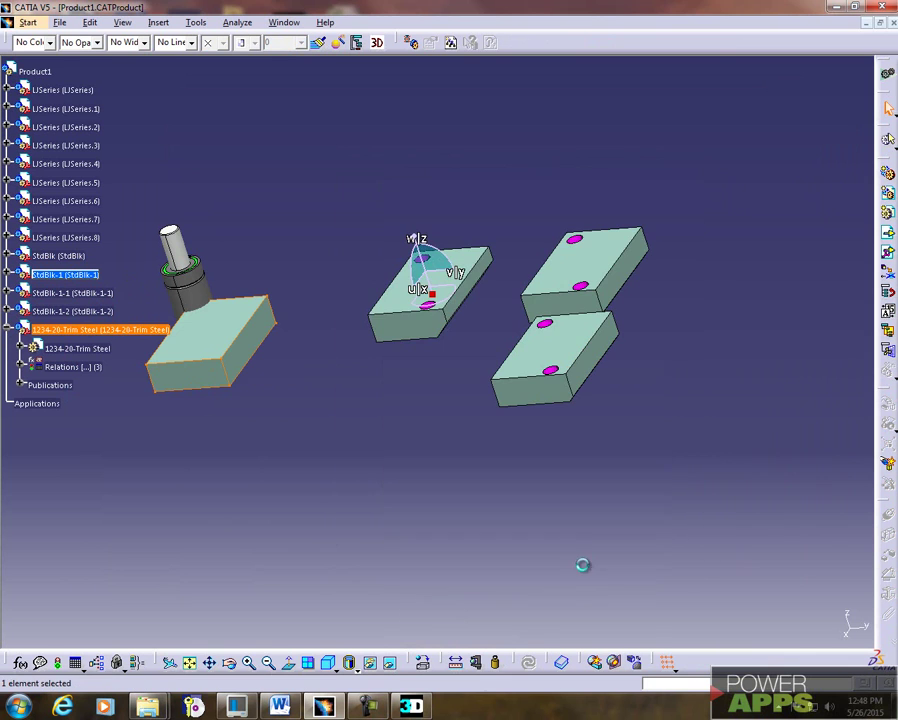
{"action": "left_click", "coordinate": [557, 499]}
{"action": "left_click", "coordinate": [411, 706]}
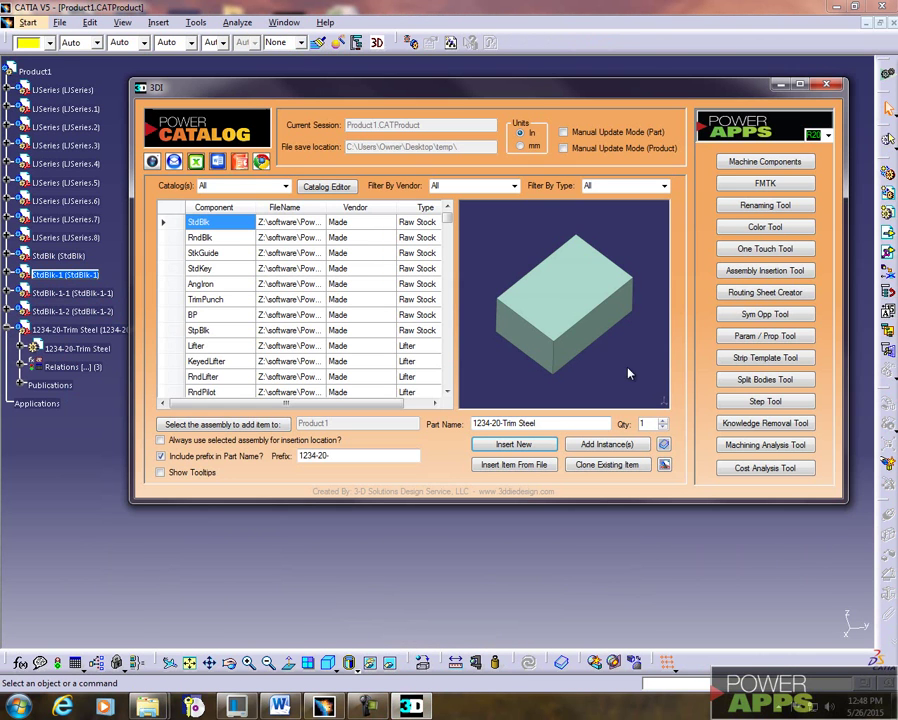